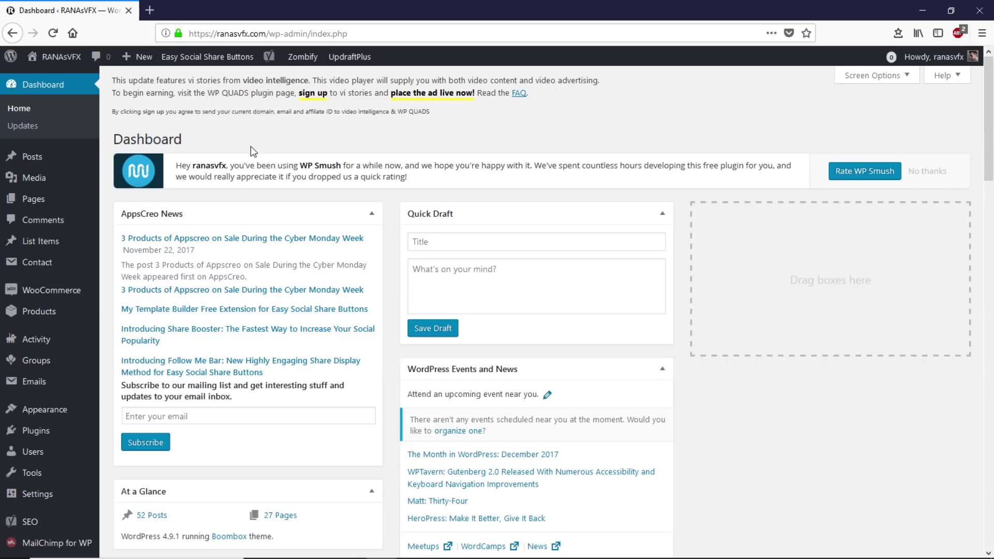
Search the plugins available to add for "yoast seo".
mouse_move(36, 444)
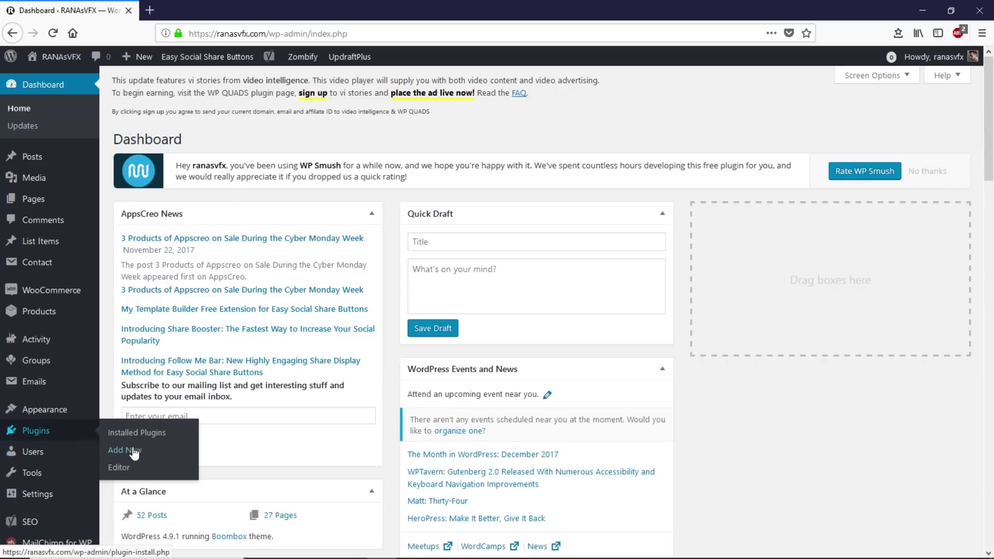
left_click(112, 453)
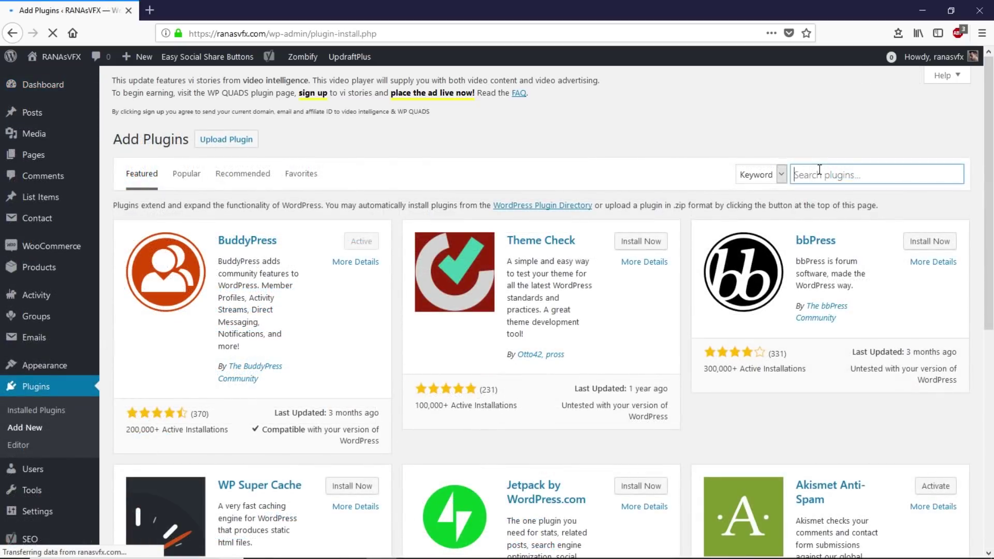
type("yo")
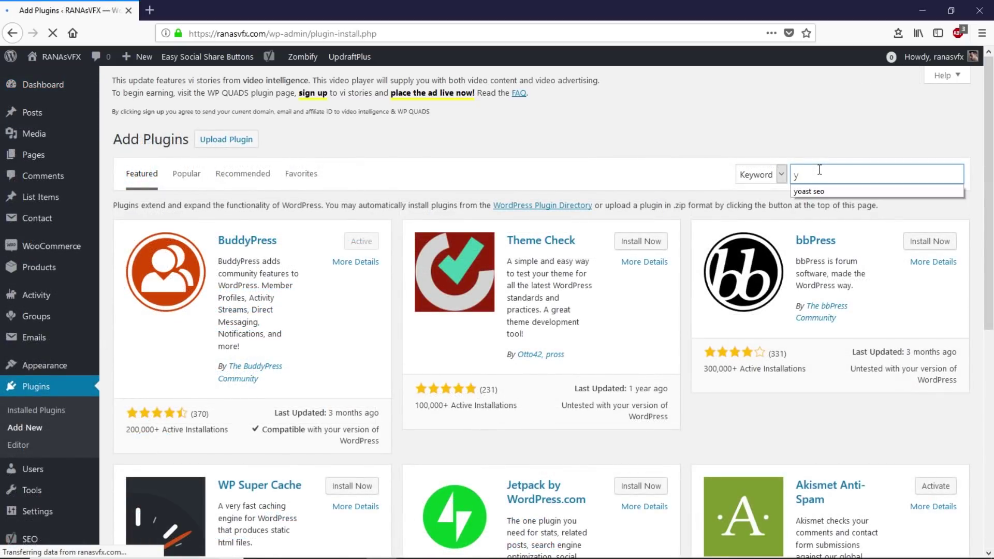
left_click(814, 191)
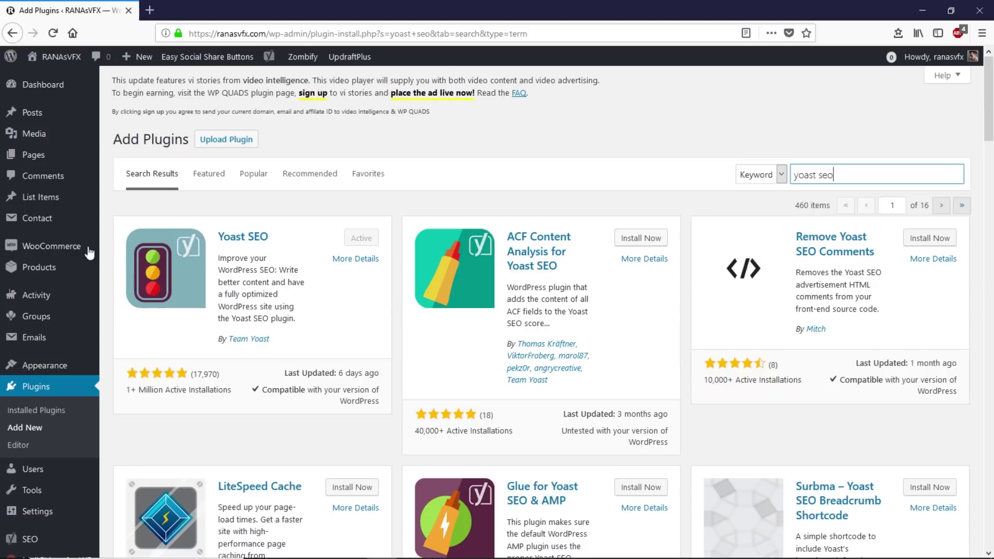
mouse_move(32, 539)
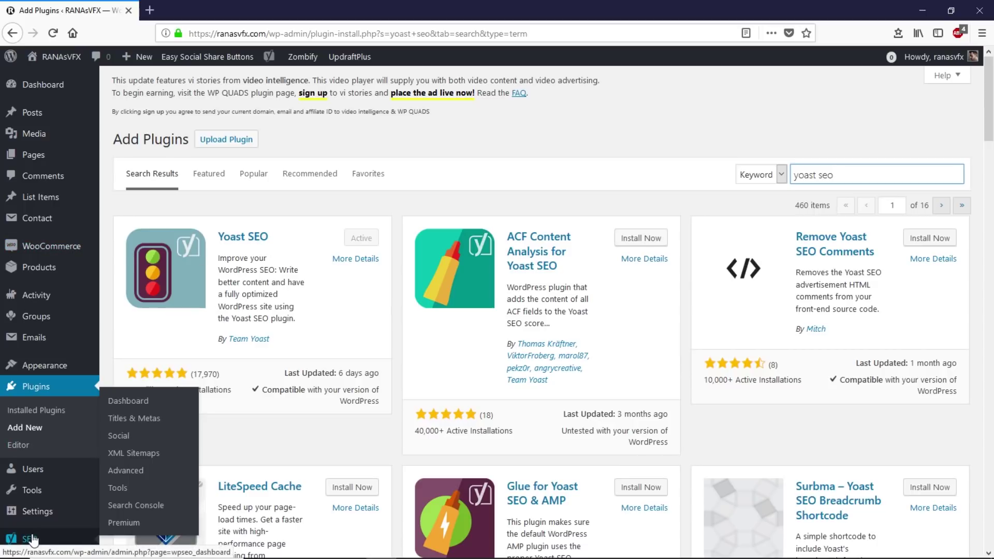
scroll(989, 114, "down", 1)
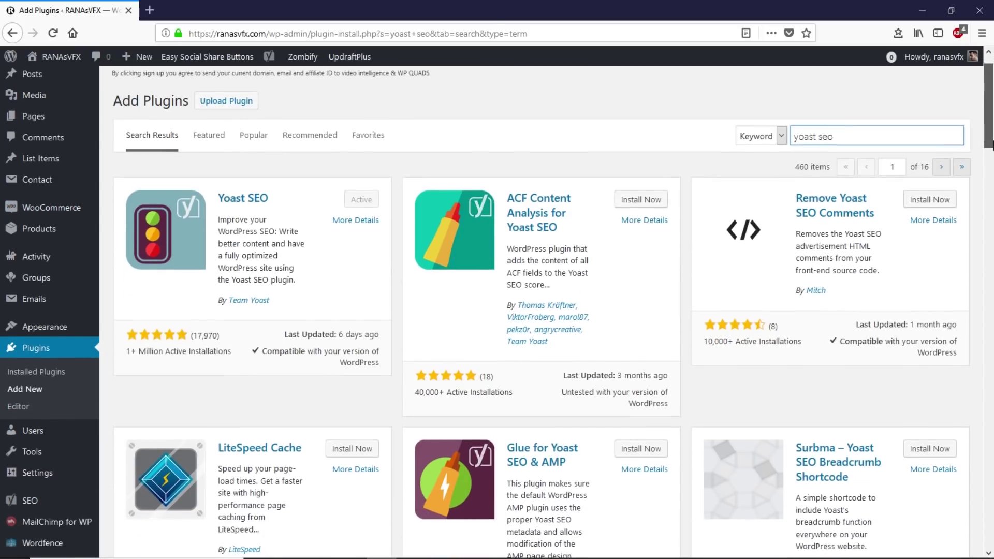
mouse_move(33, 505)
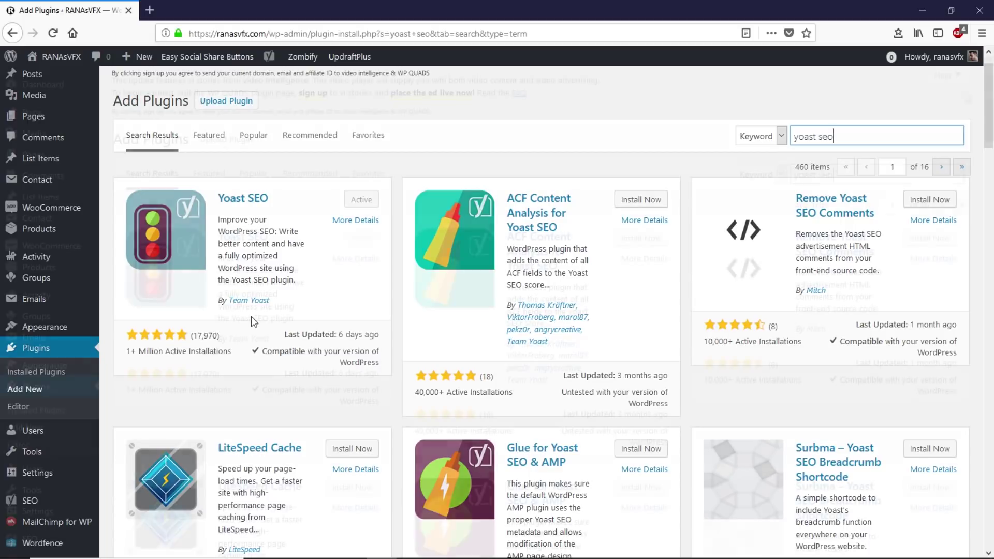
Open the list of all posts and check the SEO and readability score indicators of the newest post.
scroll(252, 321, "up", 2)
mouse_move(36, 119)
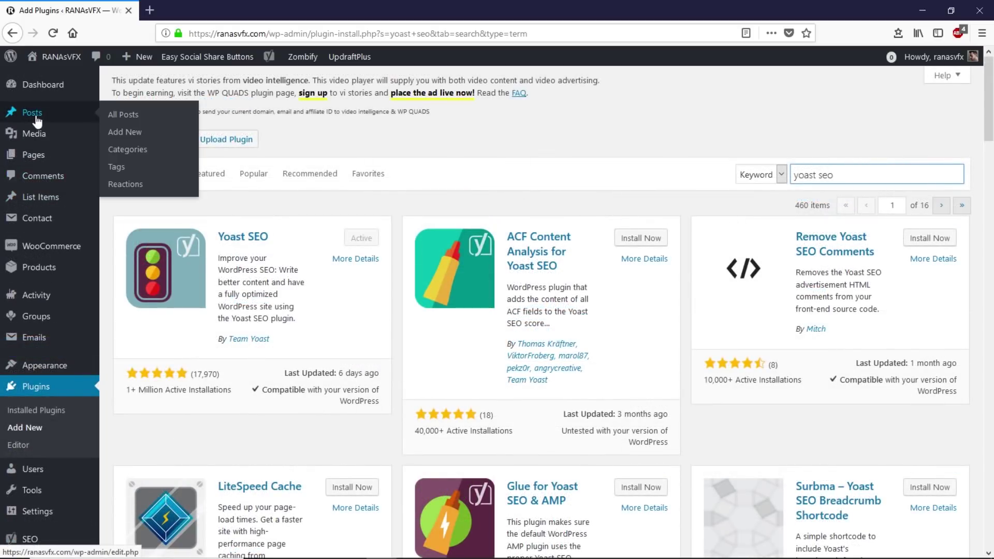
left_click(127, 118)
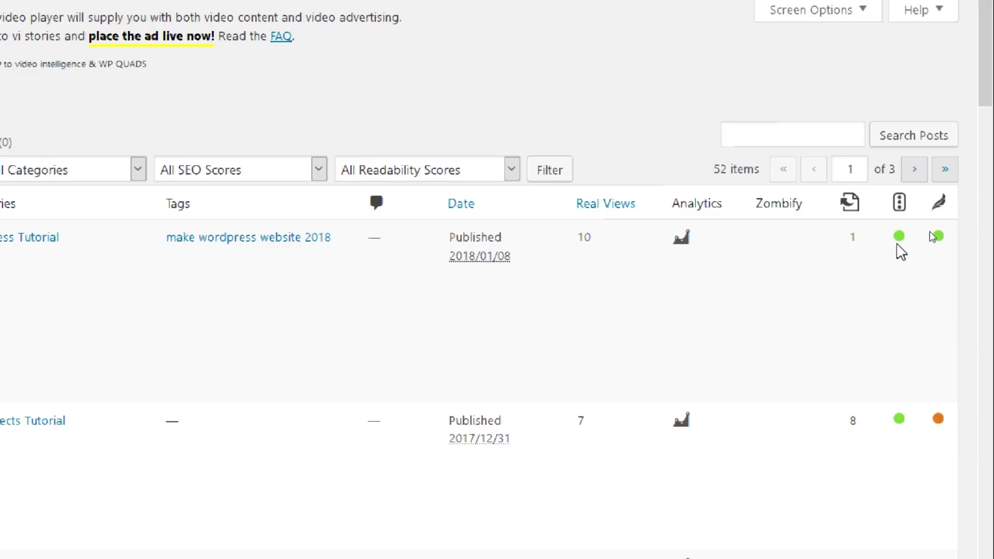
mouse_move(899, 239)
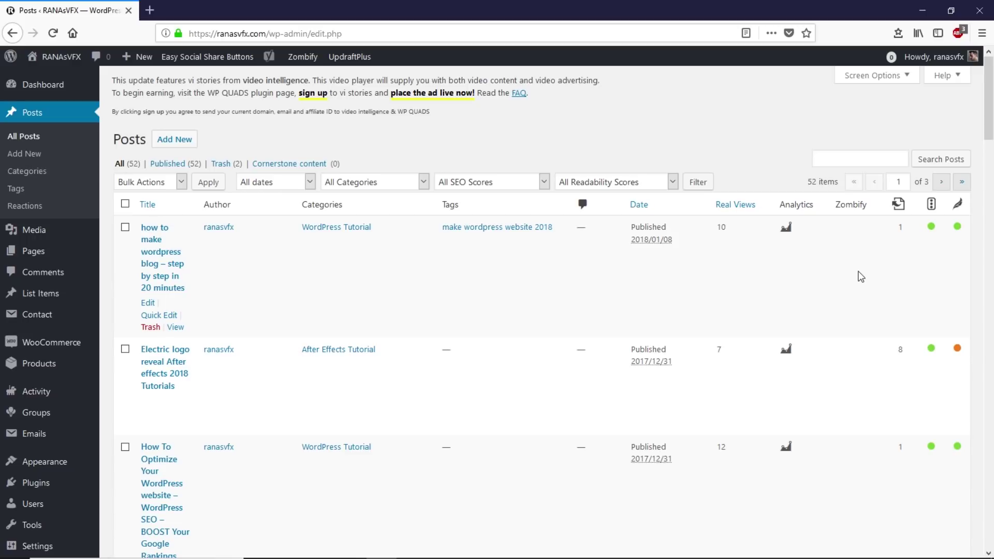
Create a new post titled "Samsung Galaxy S9 release date, price, news and rumors", copying the title from post android.txt in Notepad.
left_click(181, 145)
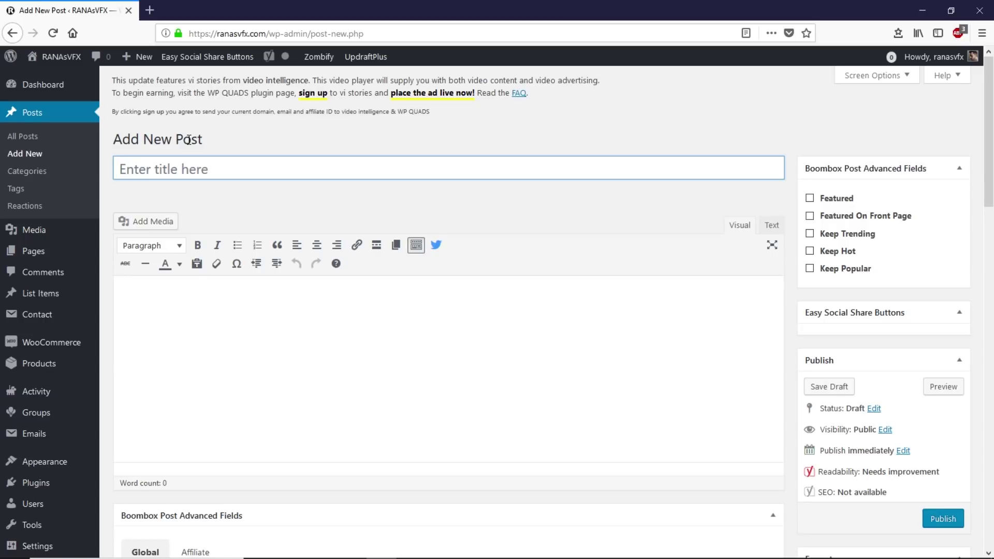
key("alt+Tab")
left_click_drag(934, 365, 922, 116)
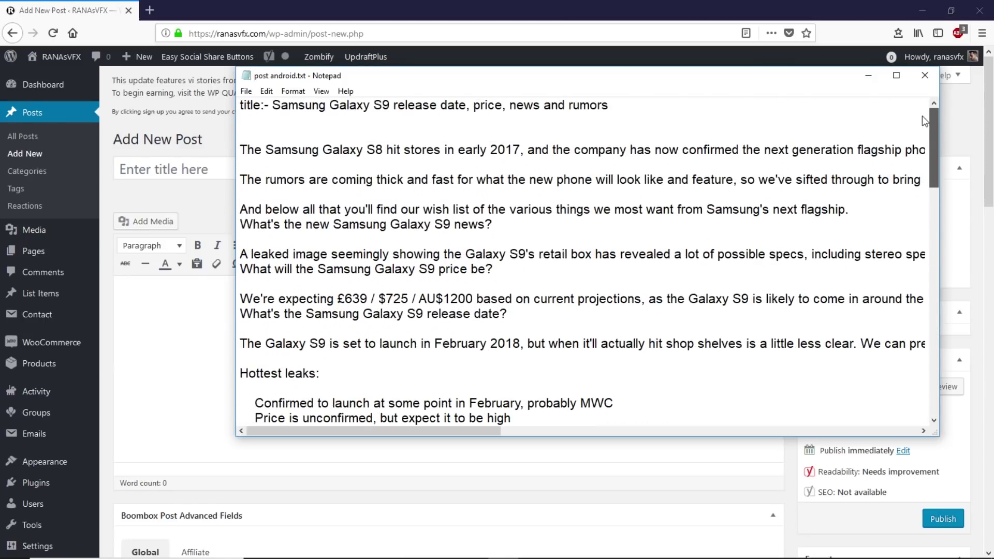
left_click(634, 105)
left_click_drag(634, 105, 282, 105)
right_click(282, 105)
left_click(262, 142)
left_click(143, 171)
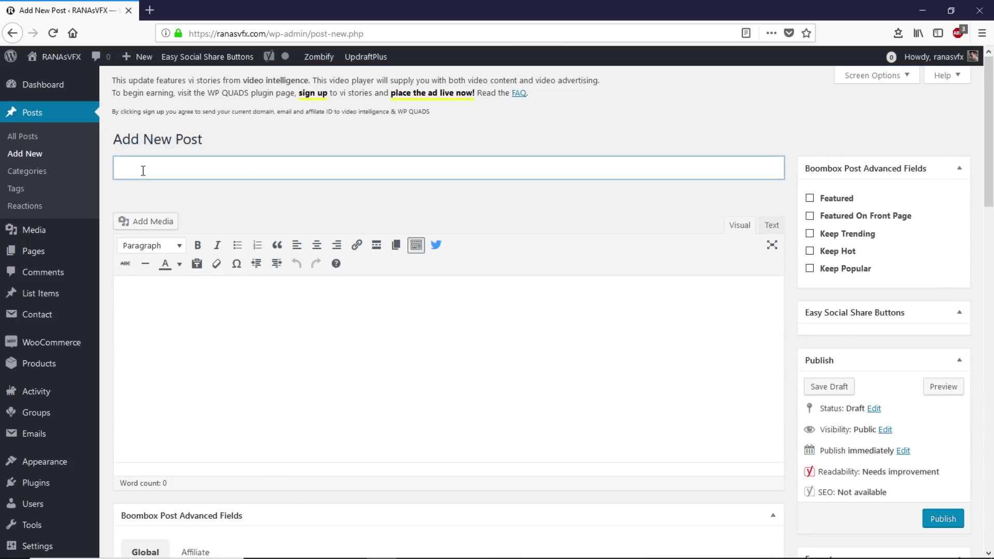
key("ctrl+v")
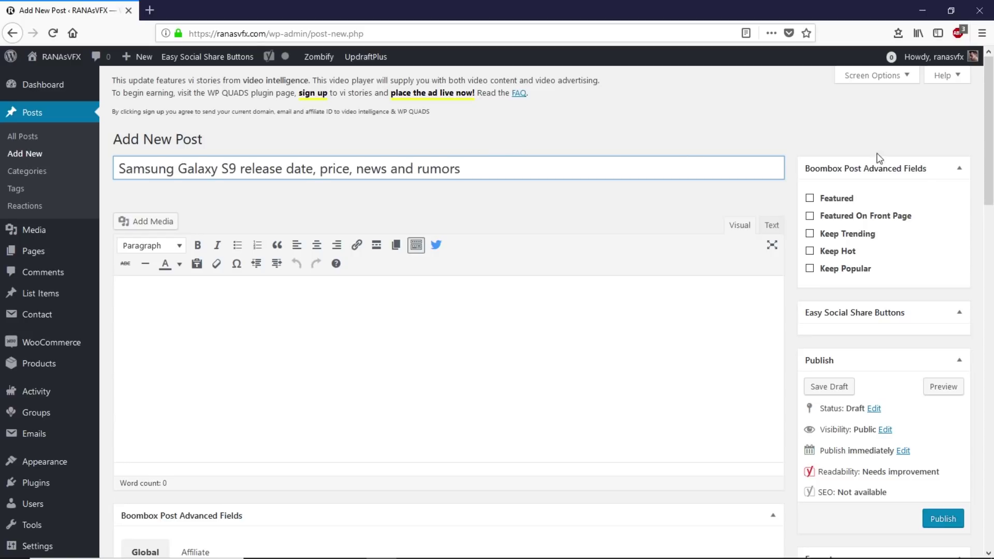
Review the problems listed in the Yoast SEO analysis of the new post.
left_click_drag(991, 142, 991, 197)
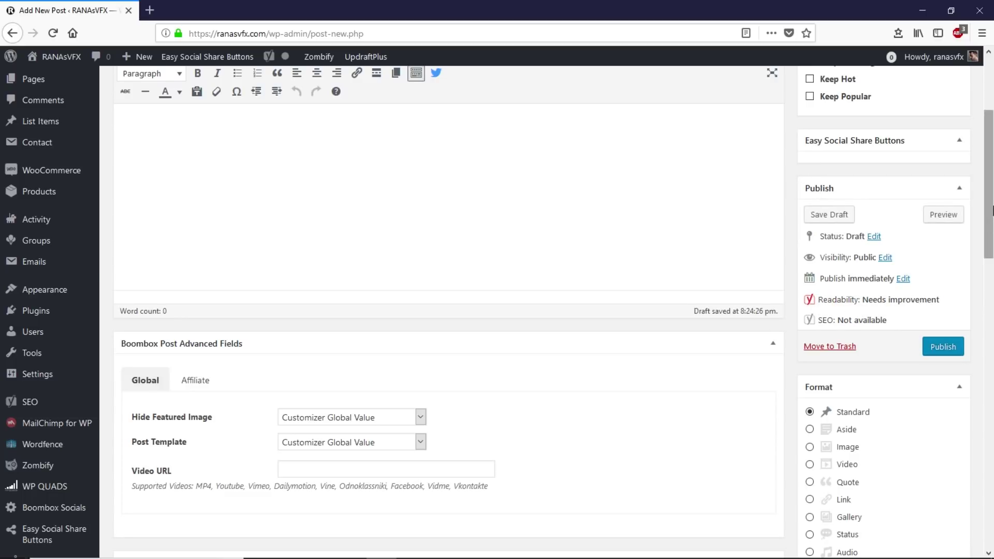
left_click_drag(989, 209, 991, 354)
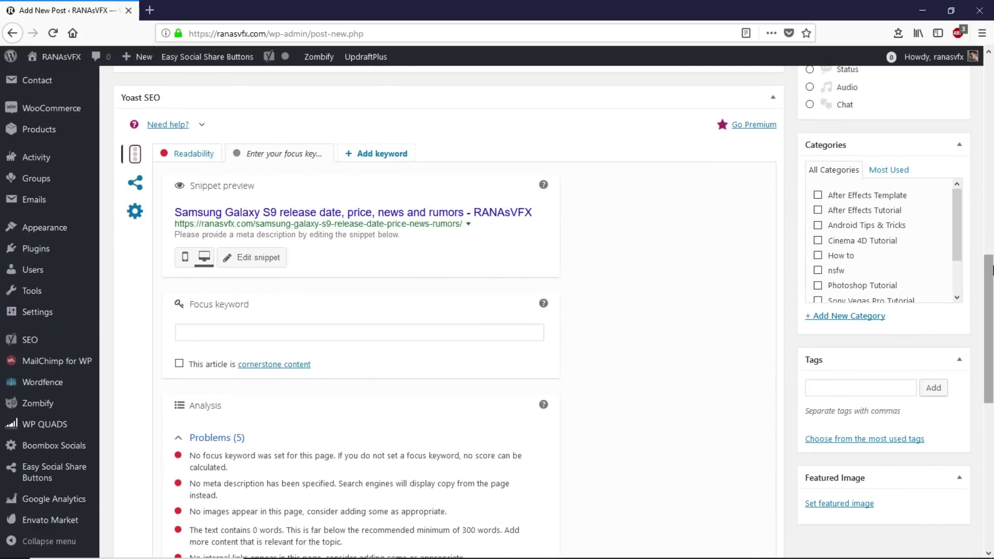
left_click_drag(991, 270, 992, 309)
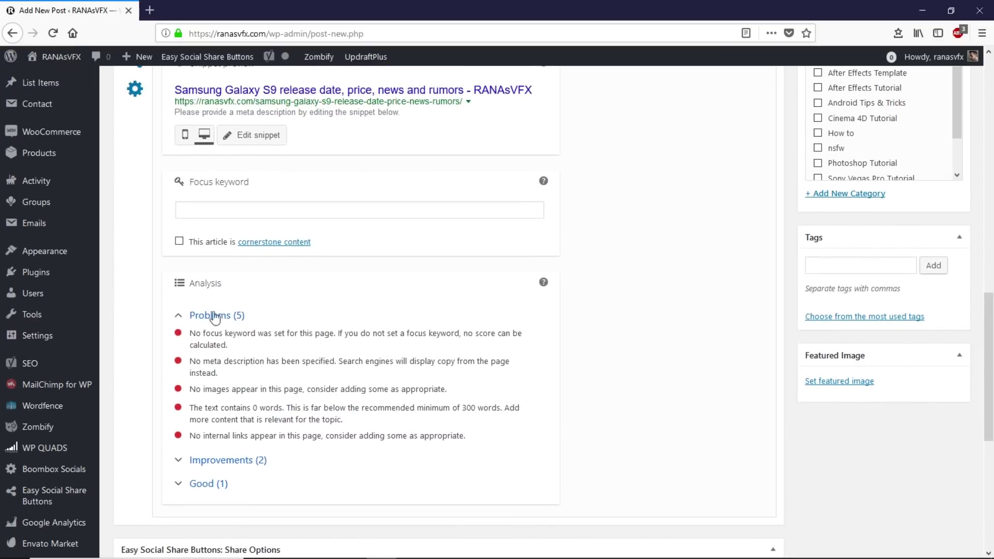
left_click_drag(189, 360, 228, 373)
left_click(229, 372)
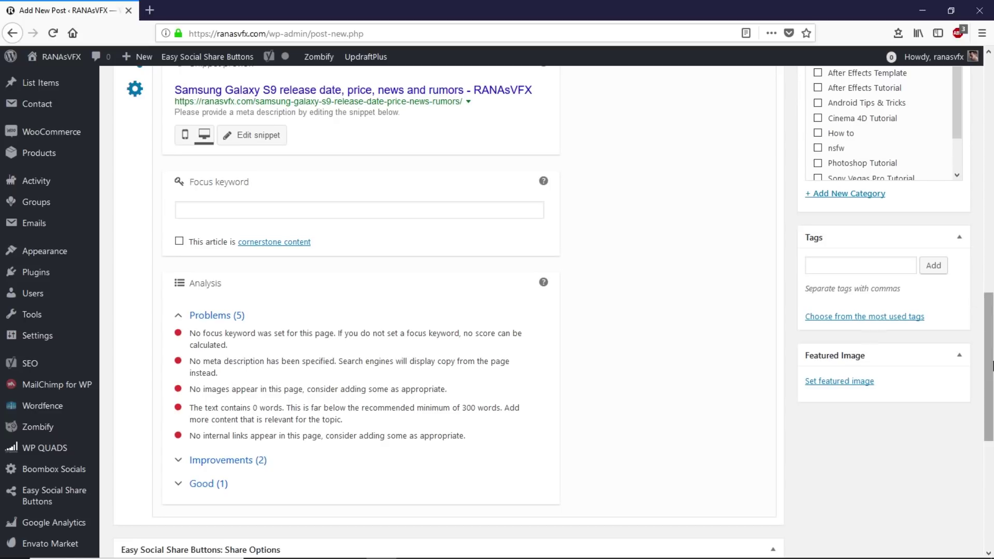
Copy the full article text below the title in post android.txt from Notepad into the post's body.
left_click_drag(990, 369, 992, 128)
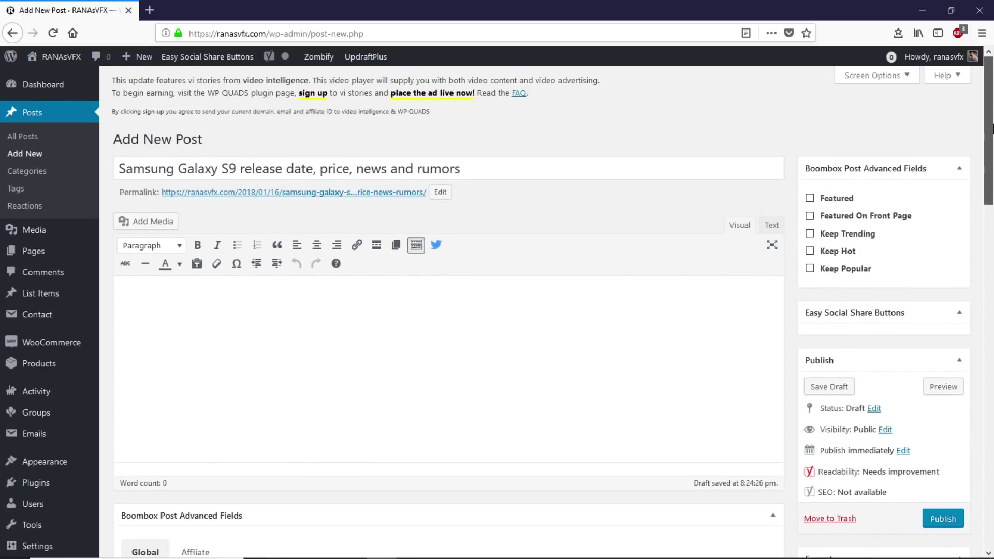
left_click(365, 325)
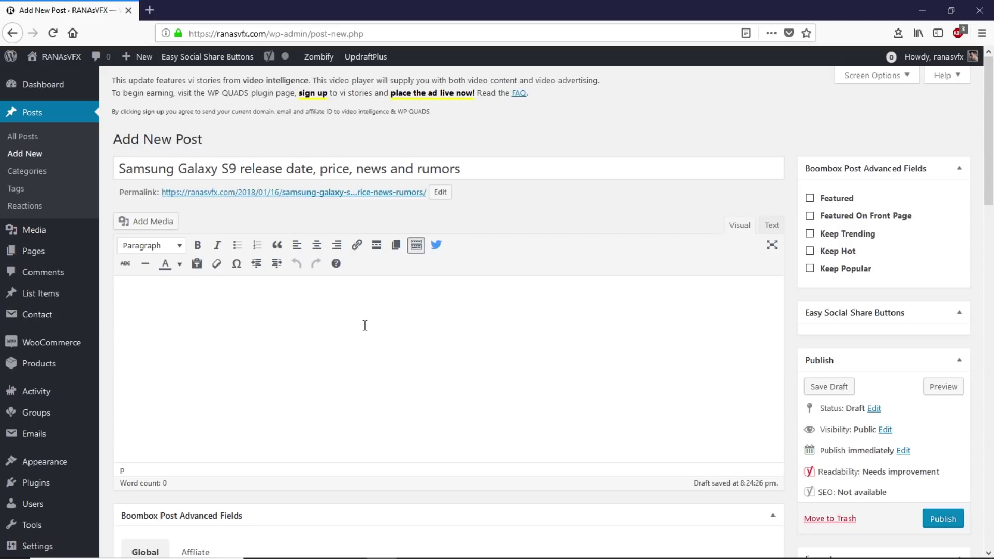
key("alt+Tab")
left_click_drag(242, 146, 859, 285)
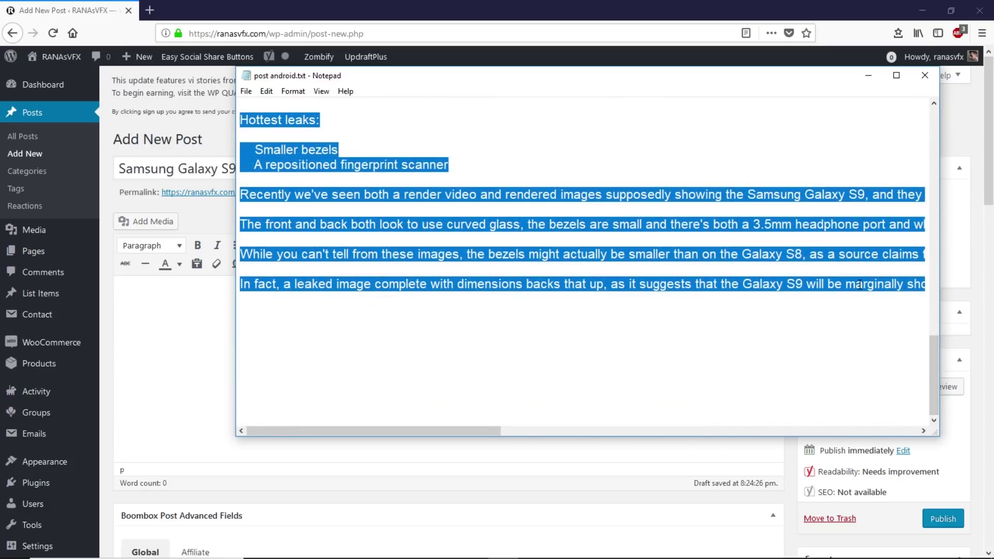
right_click(858, 283)
left_click(203, 298)
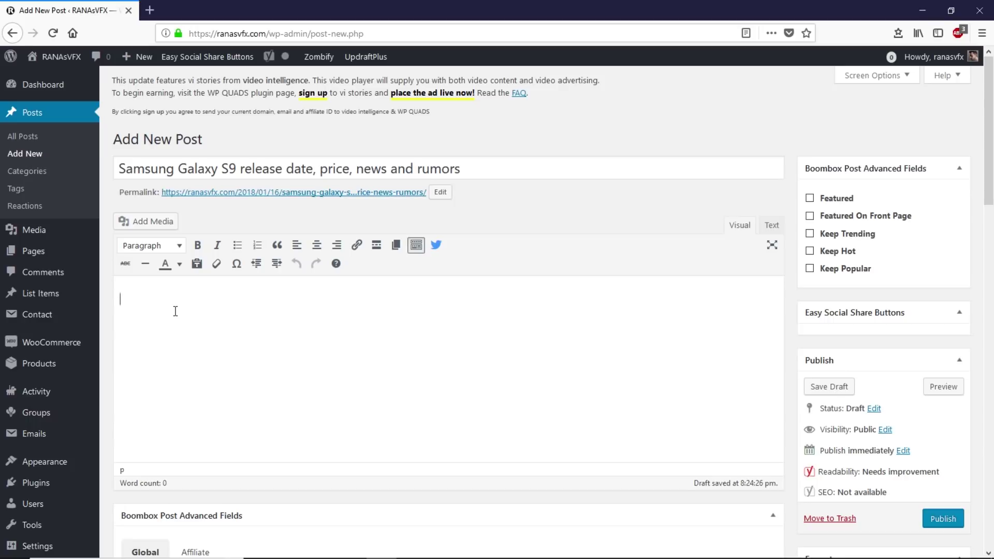
key("ctrl+v")
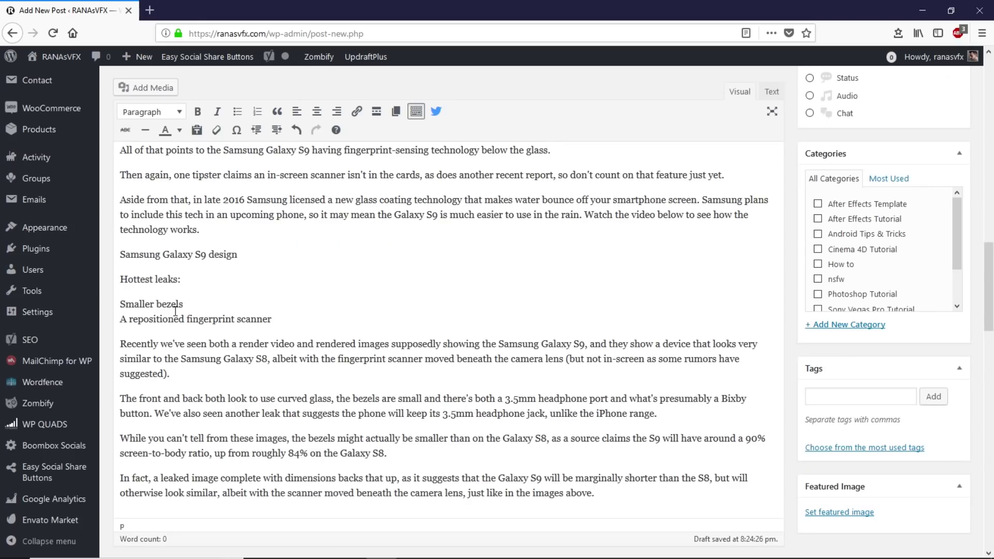
Expand the Good and Improvements sections of the Yoast SEO analysis to read their entries.
left_click_drag(991, 290, 989, 458)
left_click(177, 347)
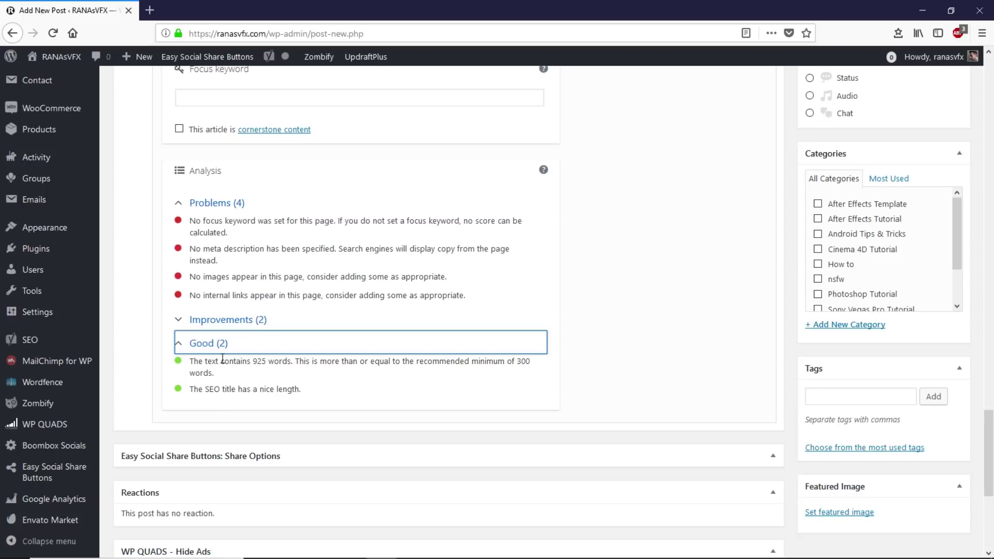
left_click(210, 322)
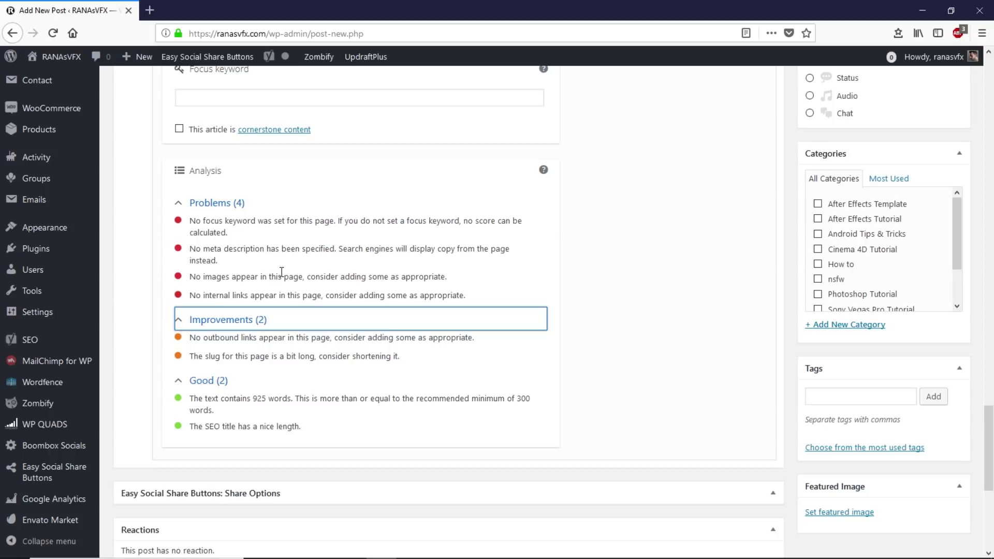
Copy "Samsung Galaxy S9" from the post title and set it as the Yoast SEO focus keyword.
left_click_drag(988, 445, 991, 75)
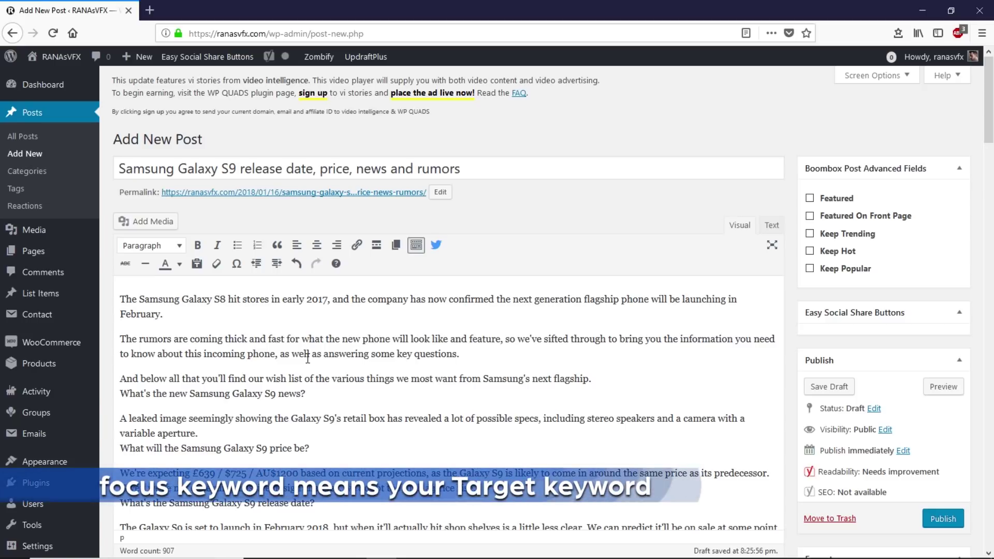
left_click(235, 169)
left_click_drag(234, 169, 125, 174)
key("ctrl+c")
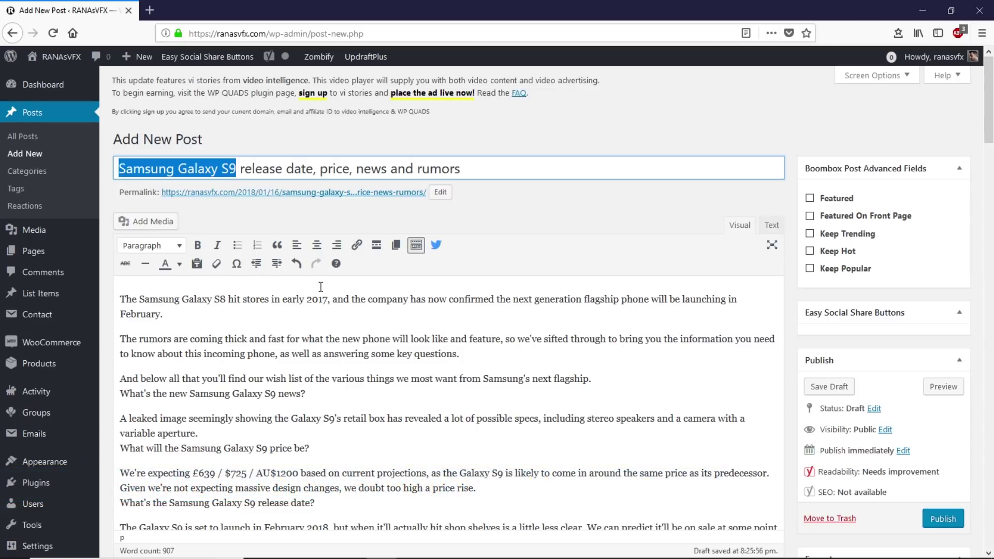
left_click(402, 314)
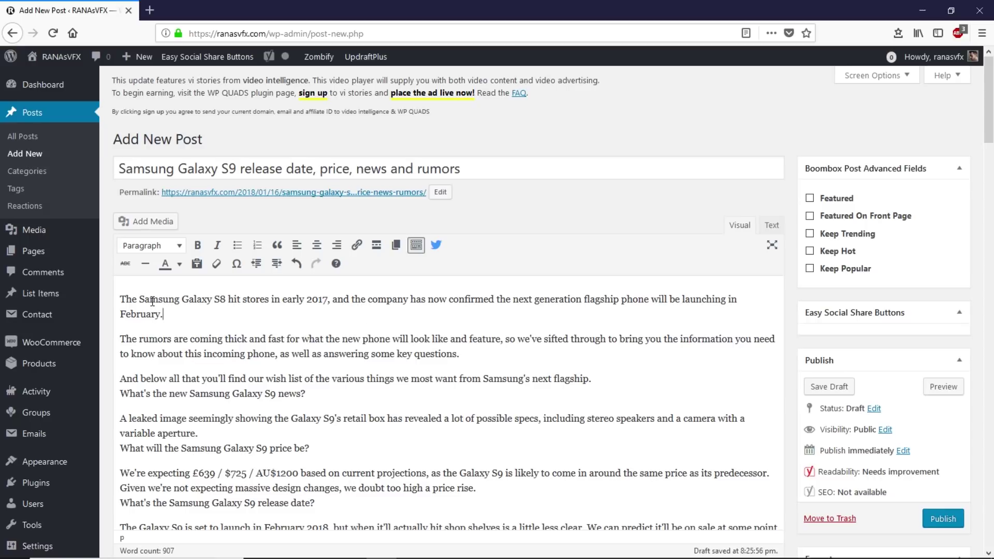
left_click_drag(991, 109, 991, 407)
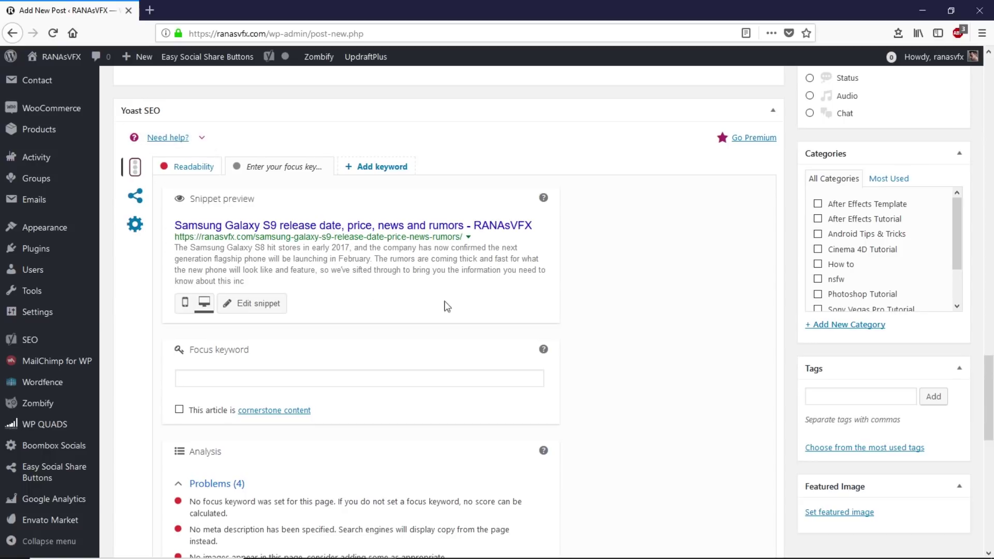
scroll(980, 434, "down", 3)
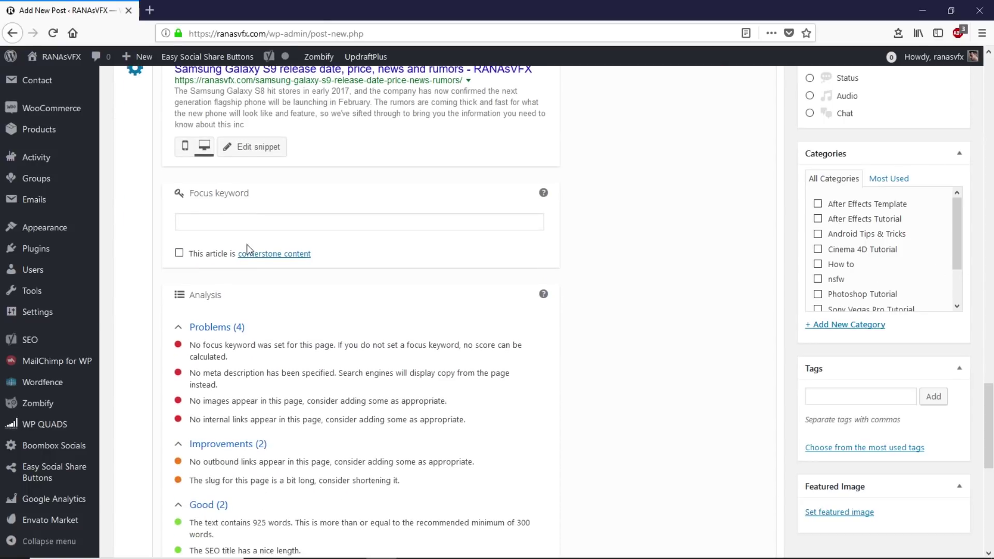
left_click(225, 225)
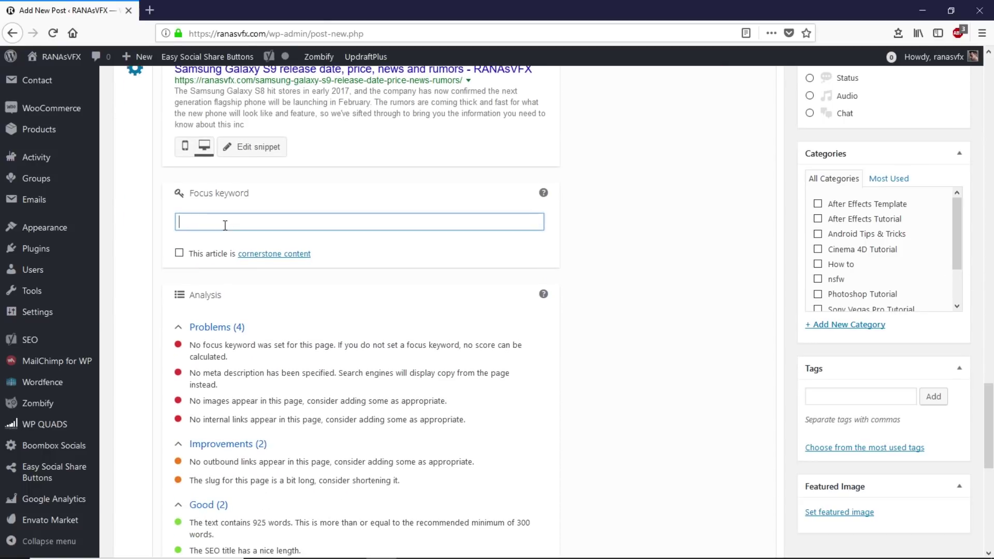
key("ctrl+v")
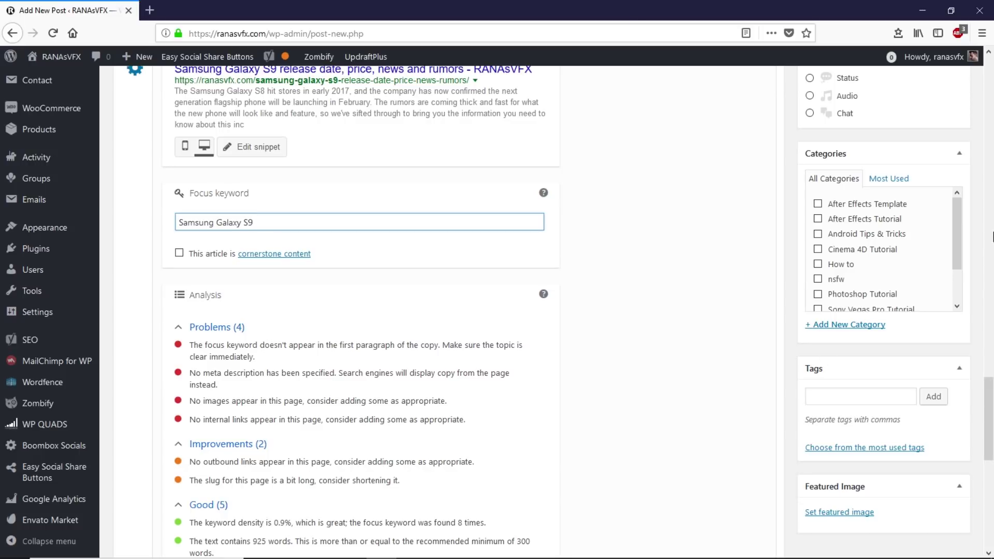
Insert the focus keyword "Samsung Galaxy S9" at the very start of the post's first paragraph.
scroll(192, 398, "down", 3)
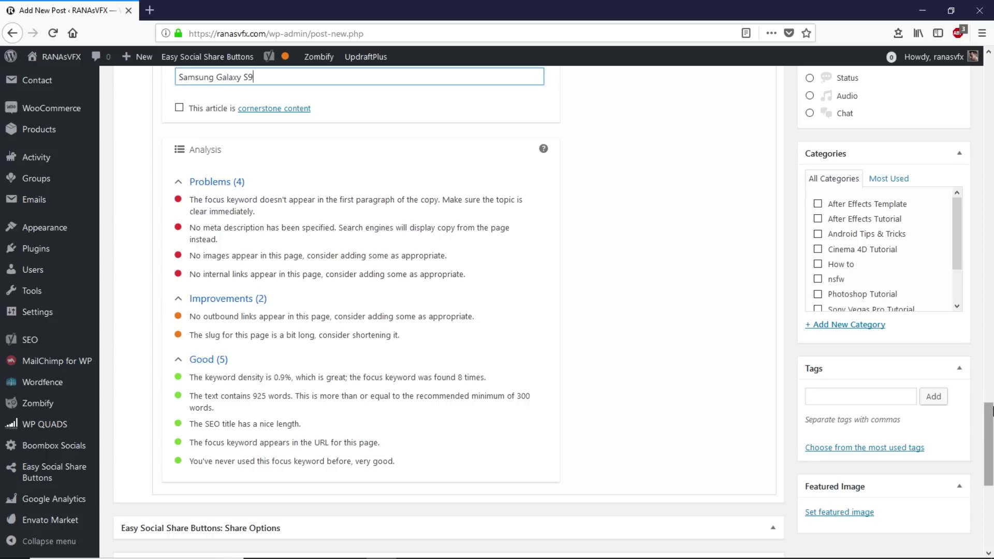
left_click_drag(990, 414, 990, 73)
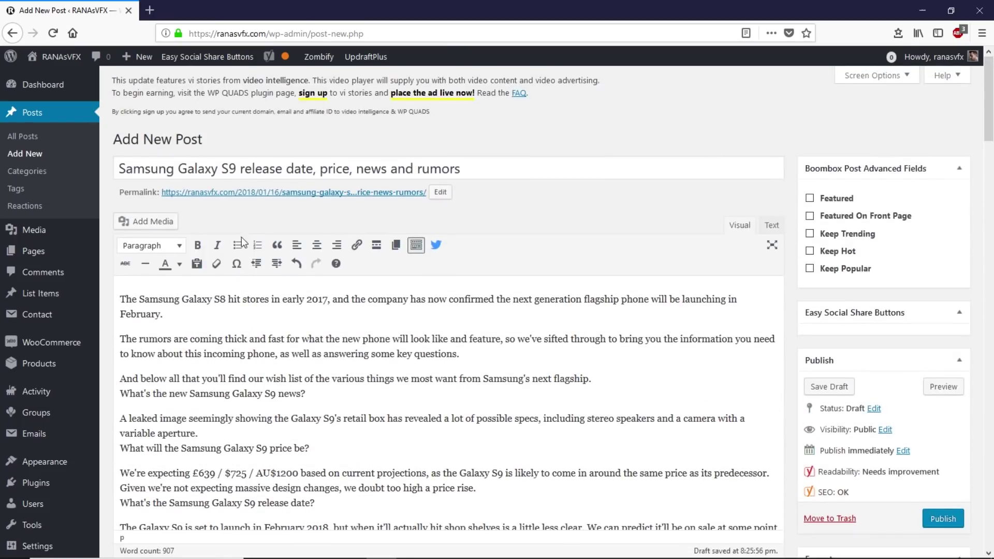
mouse_move(142, 306)
key("ctrl+v")
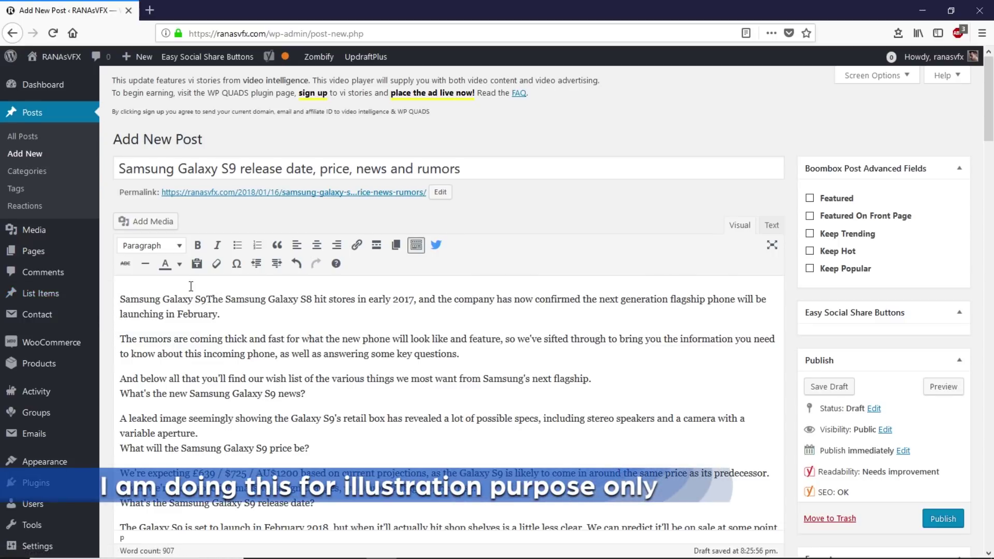
Put a comma after the opening "Samsung Galaxy S9" in the first paragraph and save the post as a draft.
type(".")
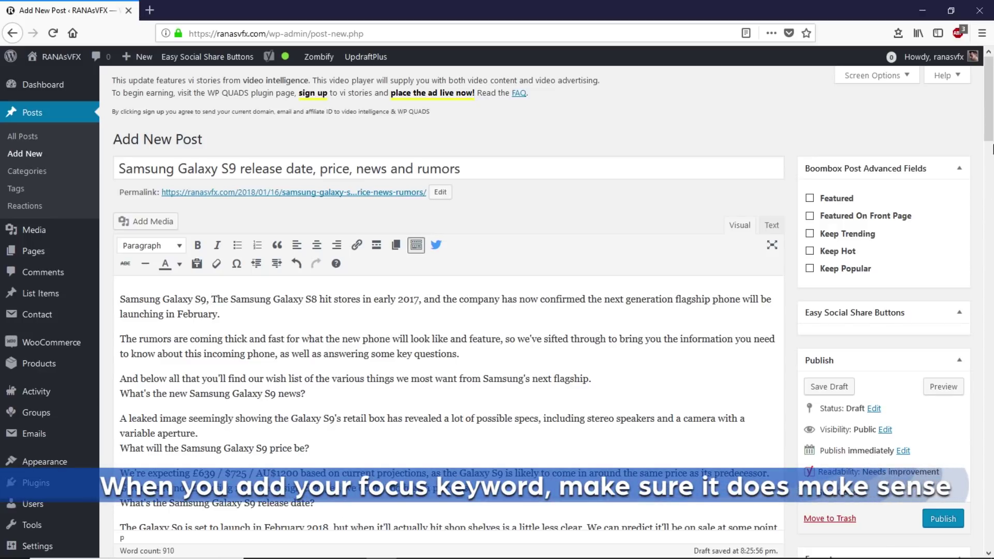
scroll(893, 401, "down", 3)
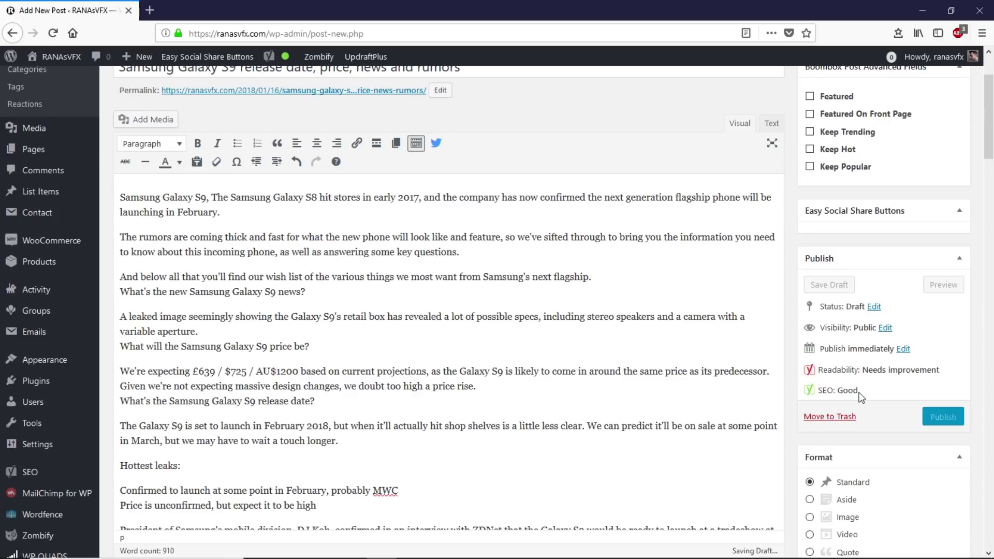
left_click_drag(859, 391, 840, 391)
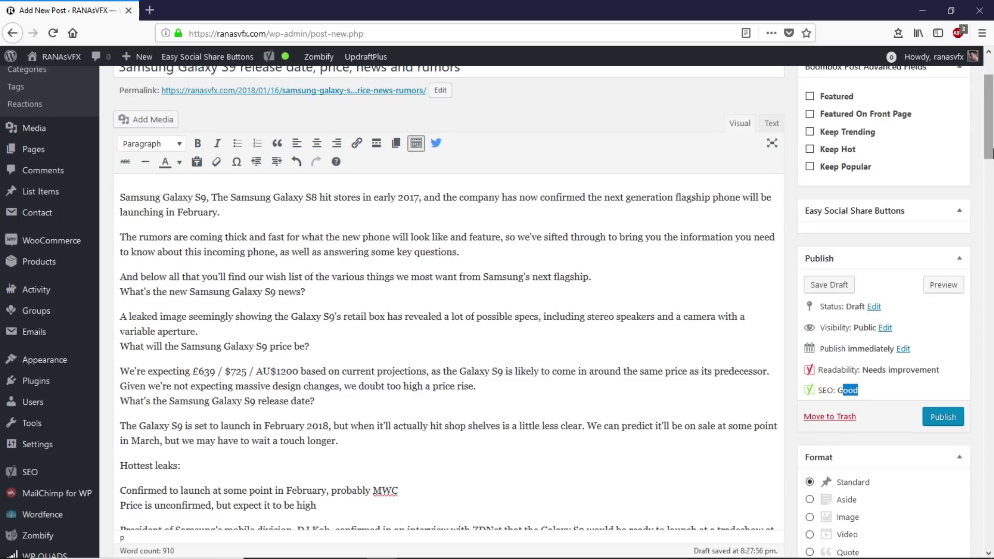
left_click_drag(992, 154, 992, 473)
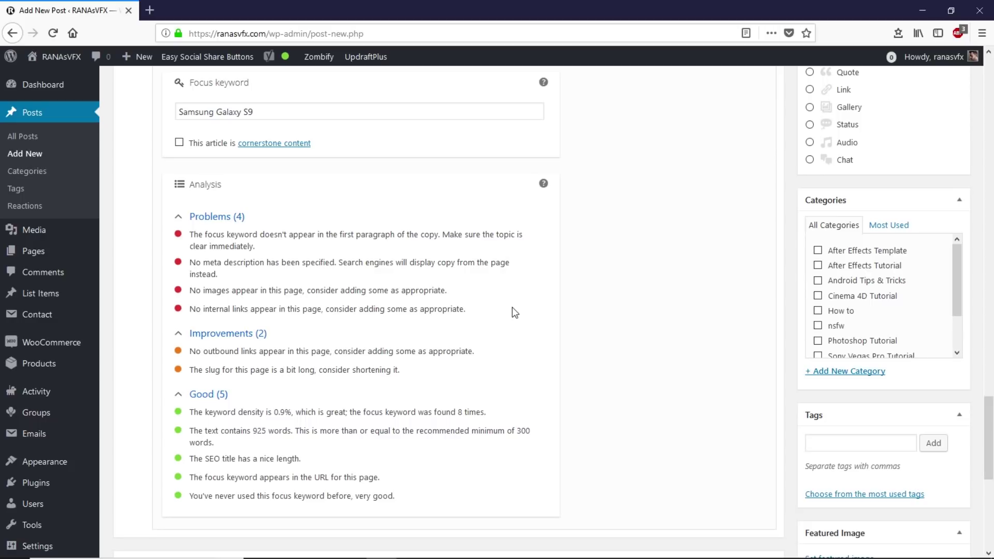
scroll(686, 316, "up", 20)
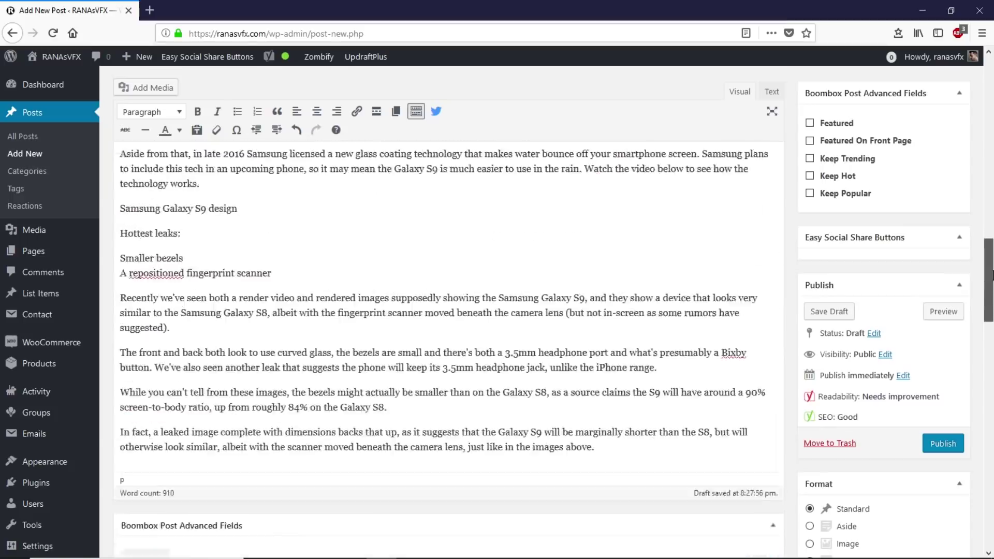
left_click(829, 312)
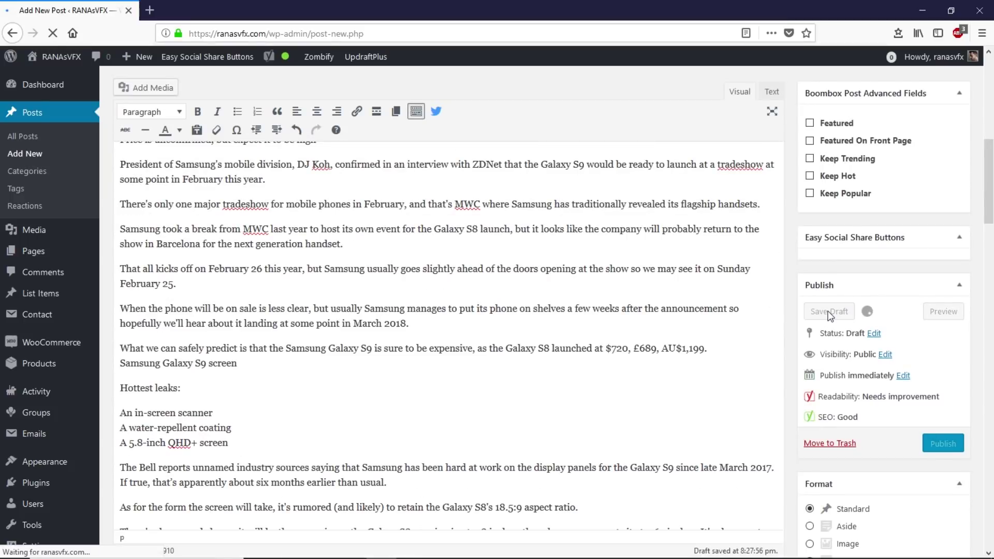
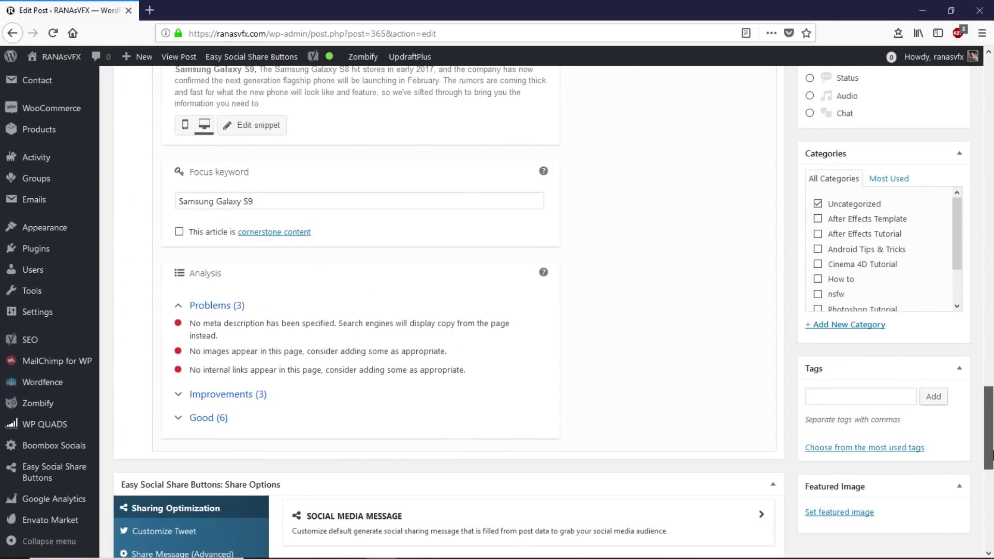
Expand the Good and Improvements sections of the Yoast SEO analysis to review their entries for the saved draft.
left_click(198, 397)
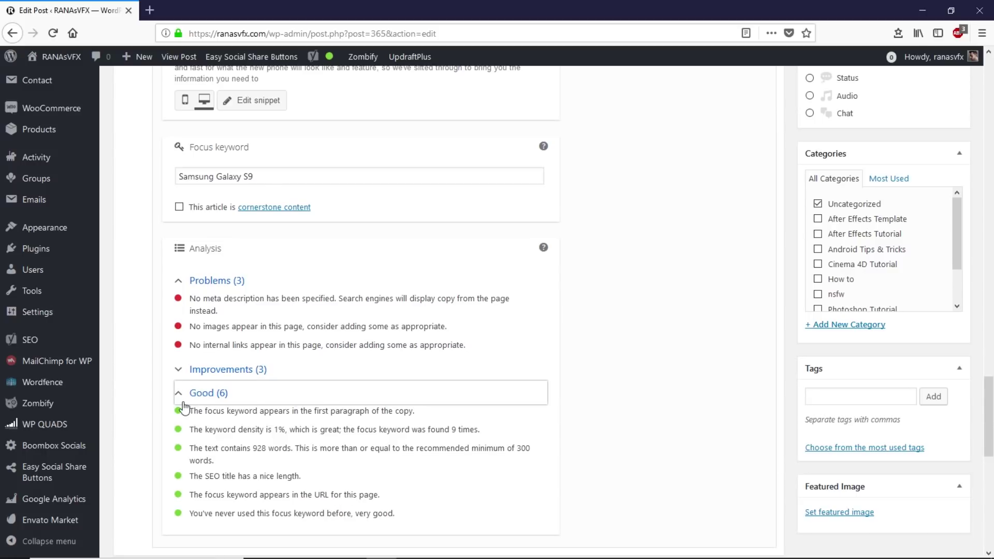
left_click(206, 370)
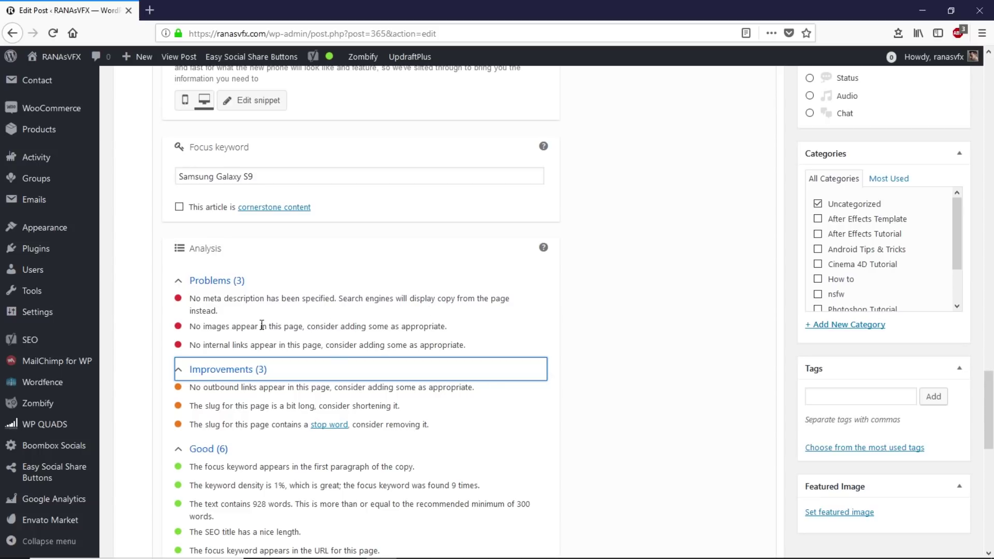
Copy the post's entire first paragraph, from "Samsung Galaxy S9" to "launching in February.".
left_click_drag(991, 371, 991, 167)
left_click_drag(422, 282, 393, 299)
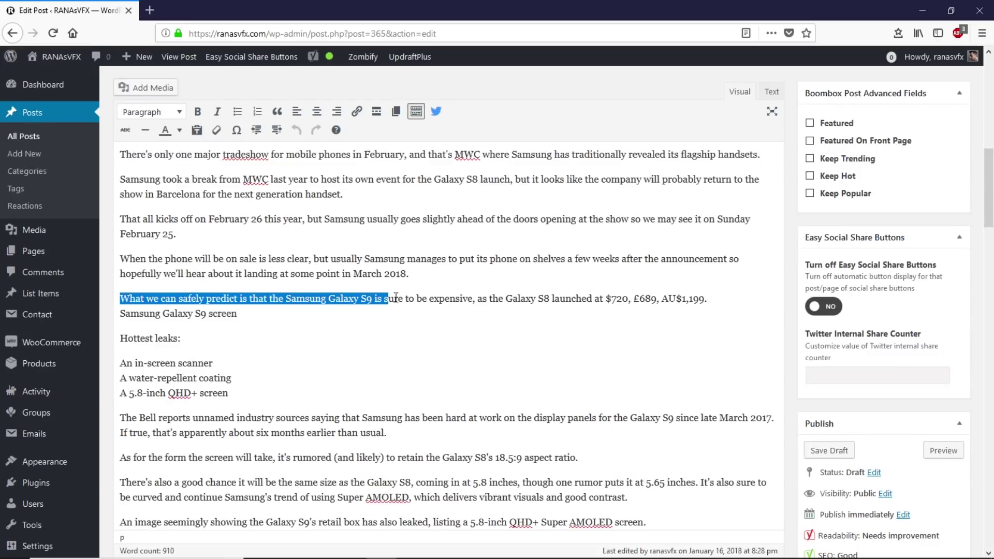
left_click_drag(991, 178, 992, 95)
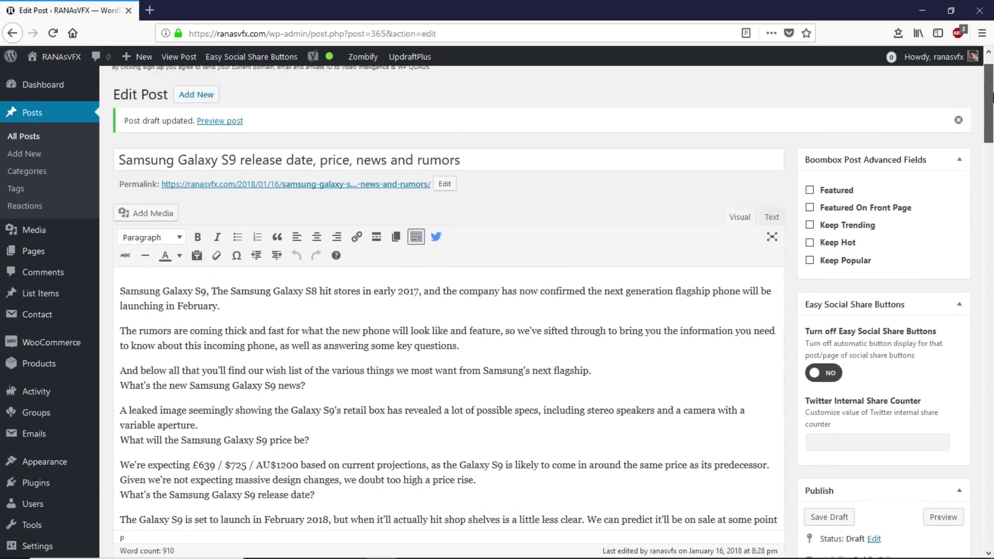
left_click_drag(488, 350, 120, 339)
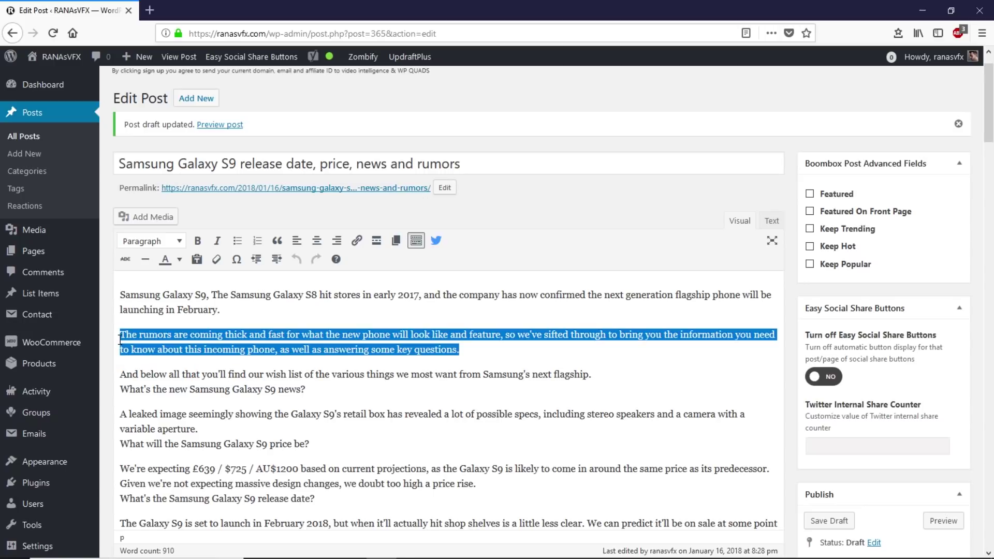
left_click_drag(222, 311, 120, 294)
key("ctrl+c")
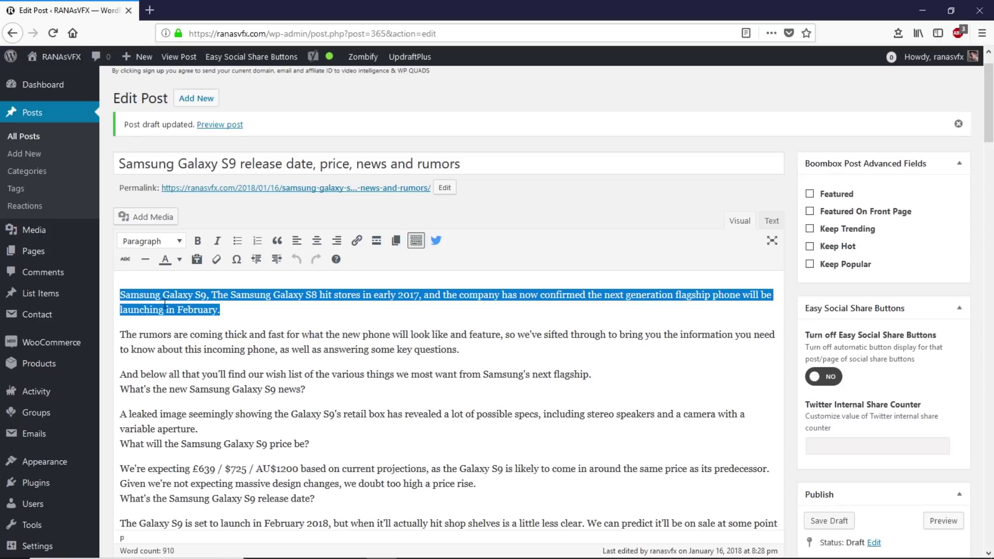
Open the Yoast snippet for editing and paste the copied first paragraph as the meta description.
left_click_drag(990, 128, 992, 432)
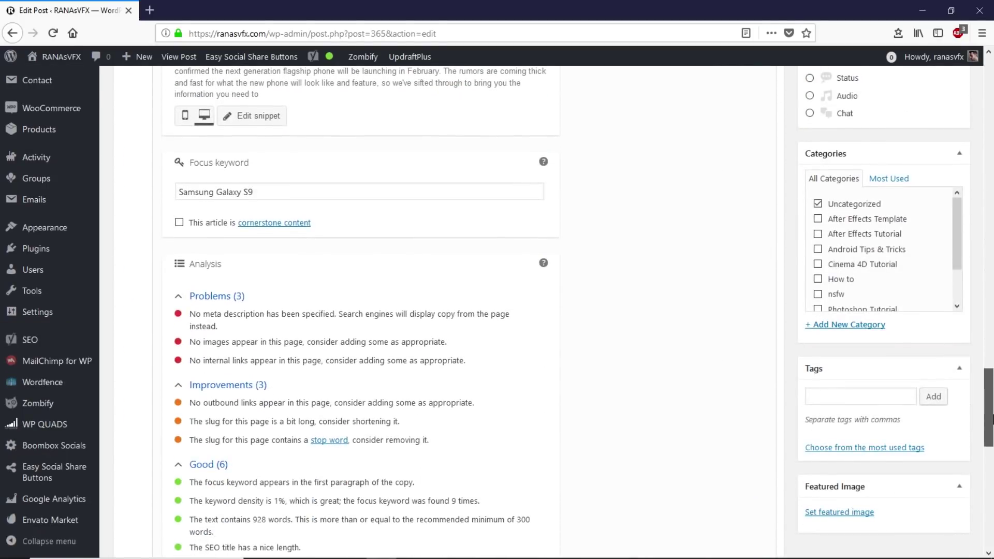
left_click(247, 122)
left_click(212, 290)
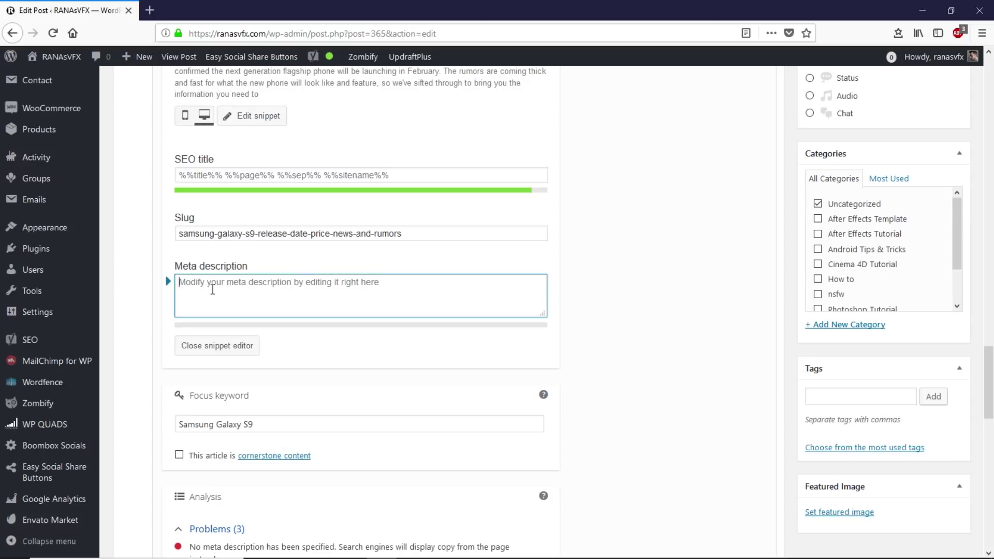
key("ctrl+v")
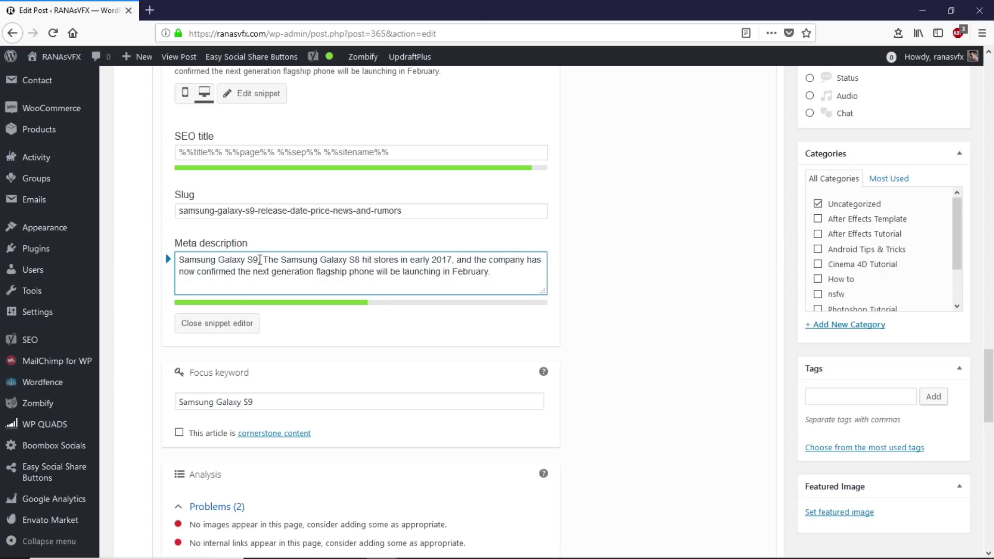
left_click_drag(260, 260, 178, 265)
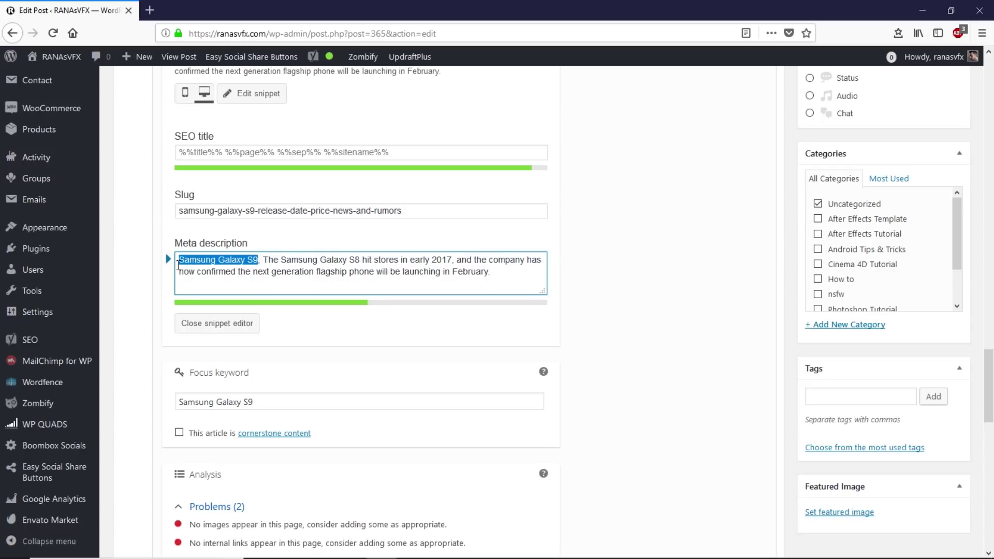
left_click(284, 259)
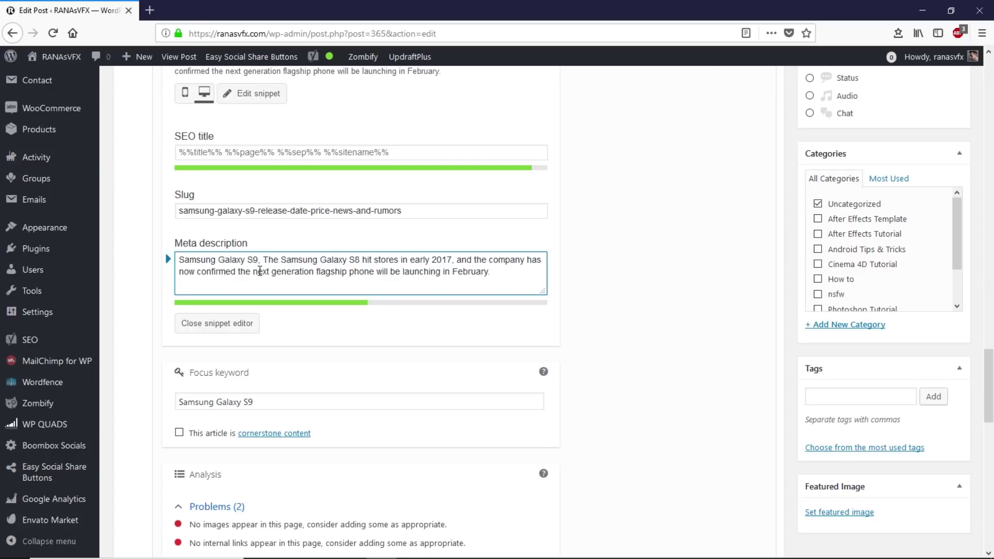
Open the featured image selection for the post and select s9.jpg from the media library.
left_click_drag(990, 388, 991, 436)
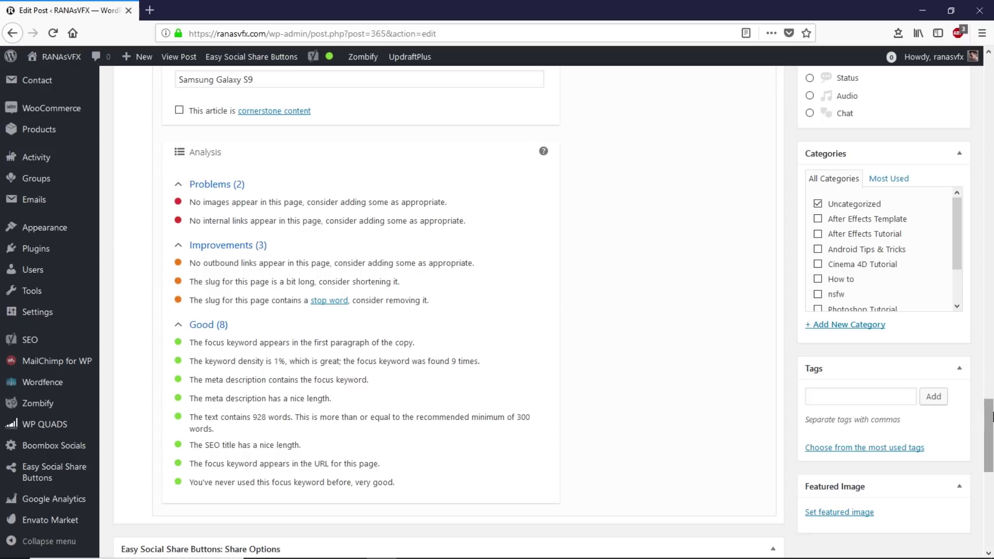
scroll(992, 417, "down", 1)
scroll(991, 416, "up", 2)
scroll(991, 417, "down", 1)
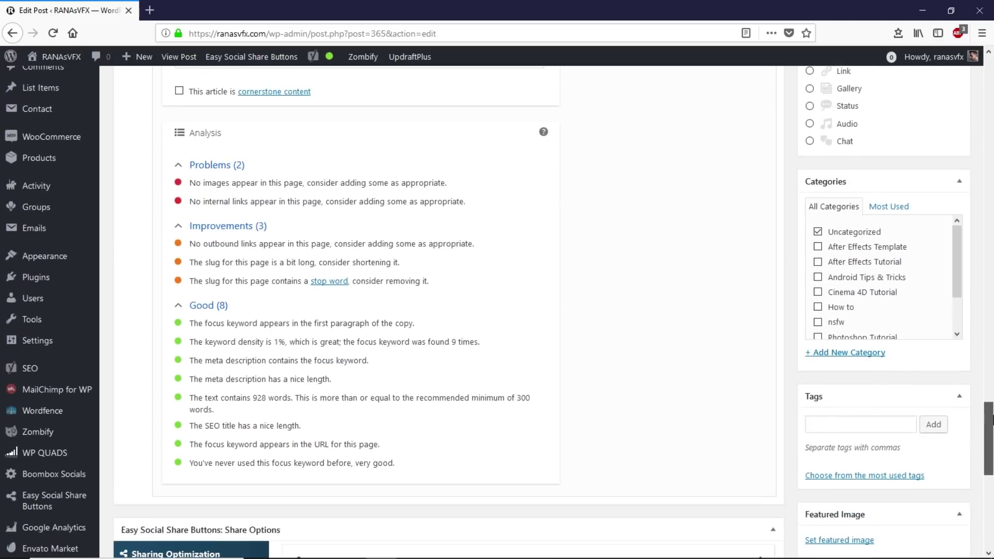
left_click(835, 541)
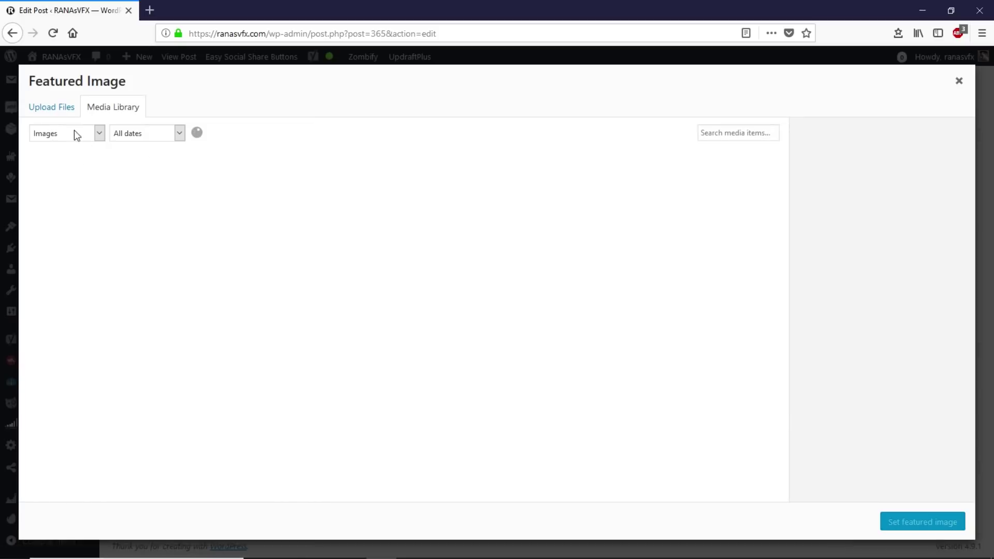
left_click(64, 111)
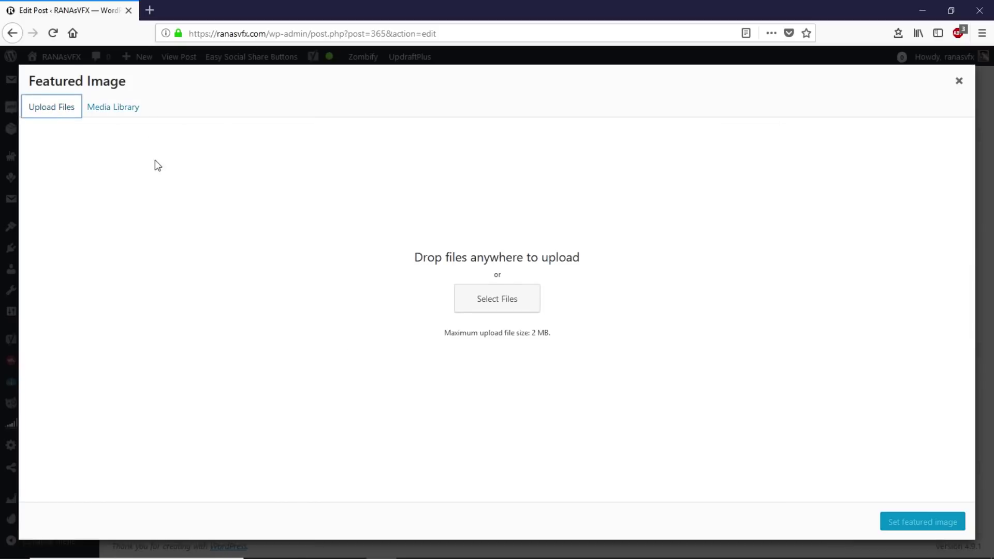
left_click(104, 106)
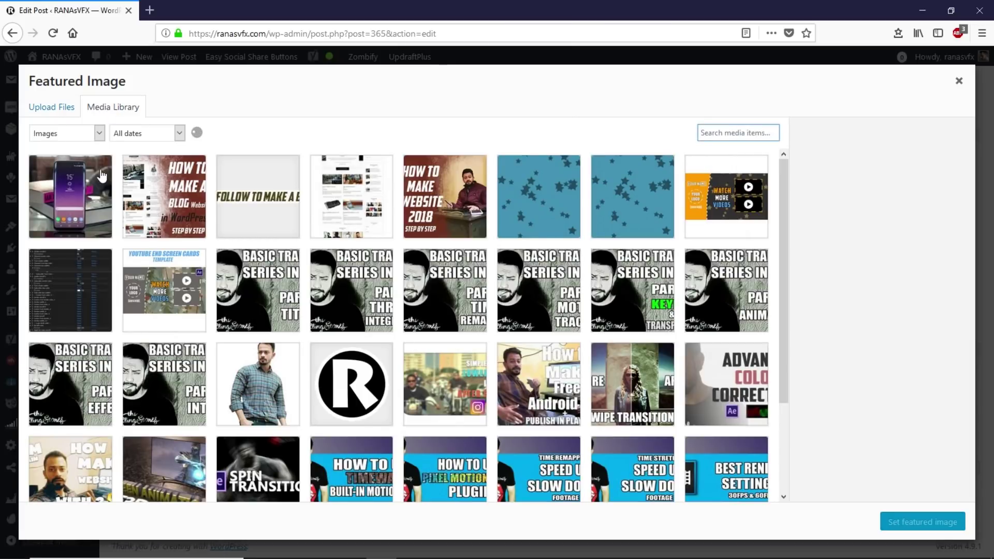
left_click(81, 185)
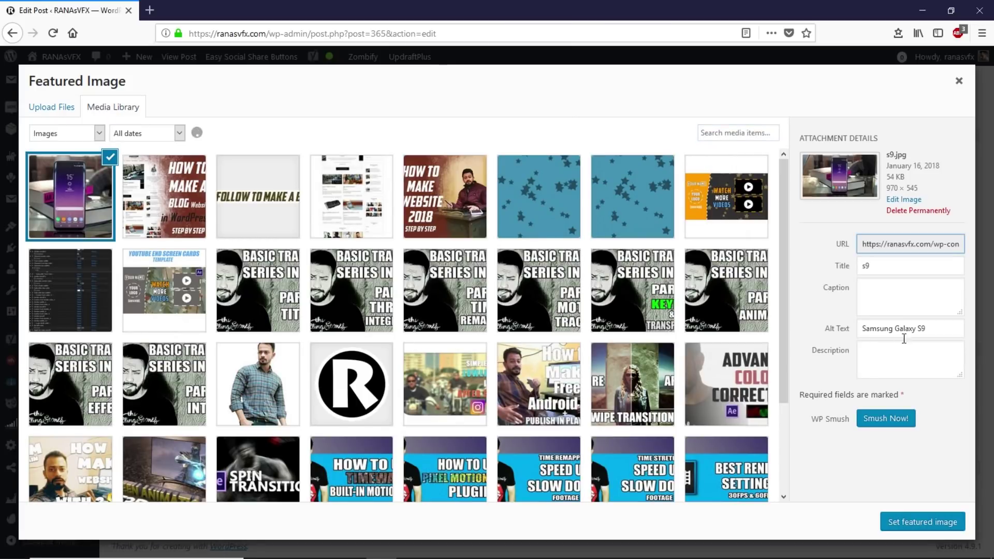
Set the selected s9.jpg as the post's featured image, with "Samsung Galaxy S9" as its alt text.
left_click_drag(944, 325, 830, 322)
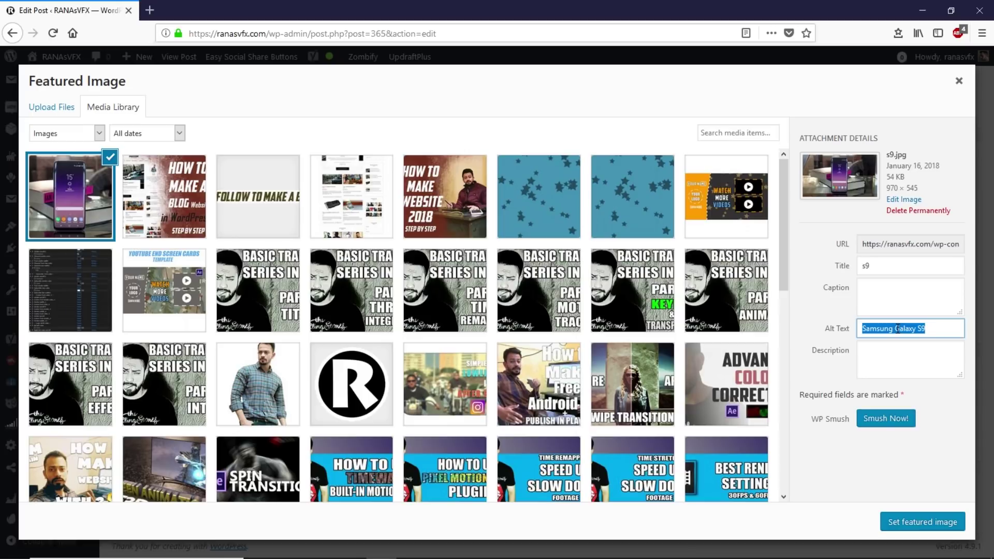
key("ctrl+v")
key("ctrl+z")
left_click(883, 333)
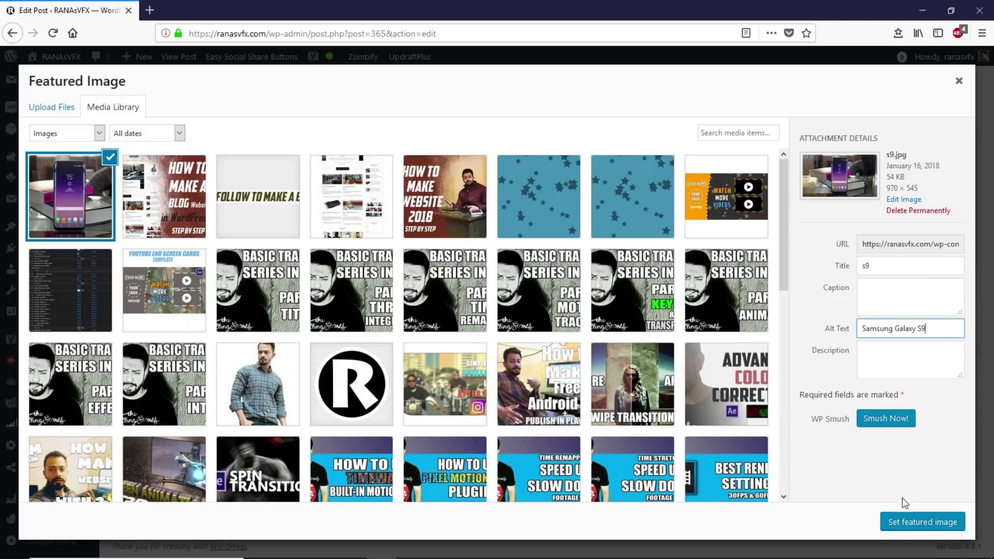
left_click(907, 523)
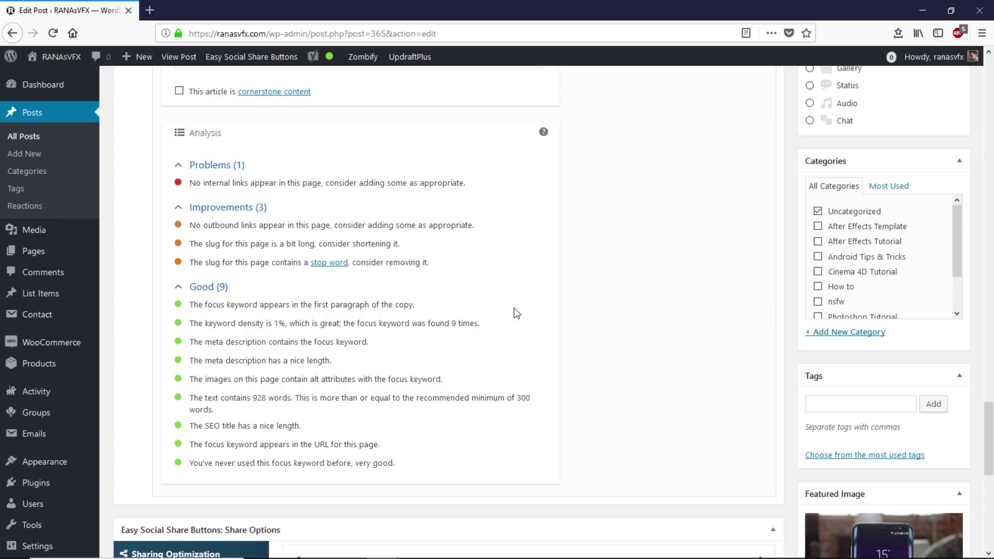
left_click_drag(992, 428, 991, 230)
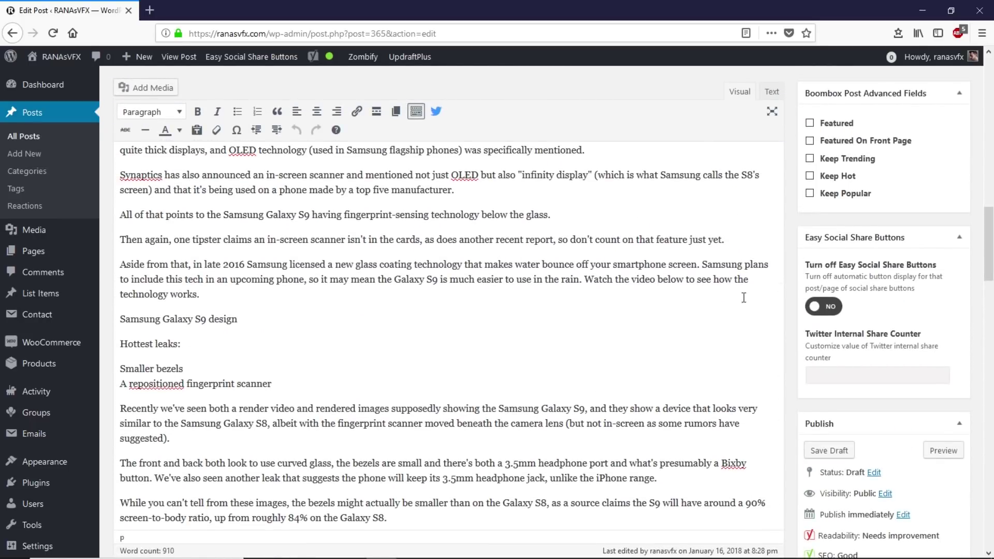
left_click(208, 296)
key("Return")
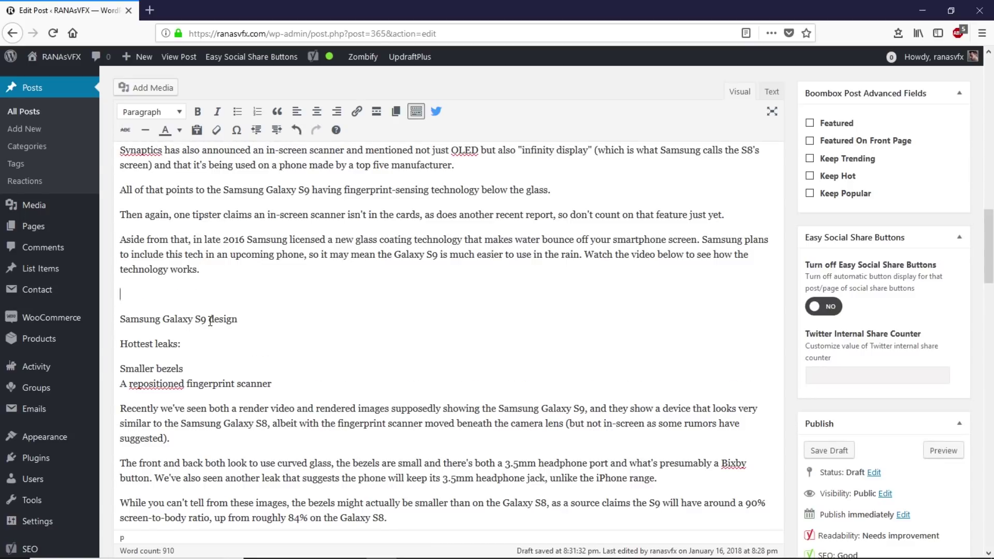
left_click_drag(208, 320, 238, 321)
left_click(357, 112)
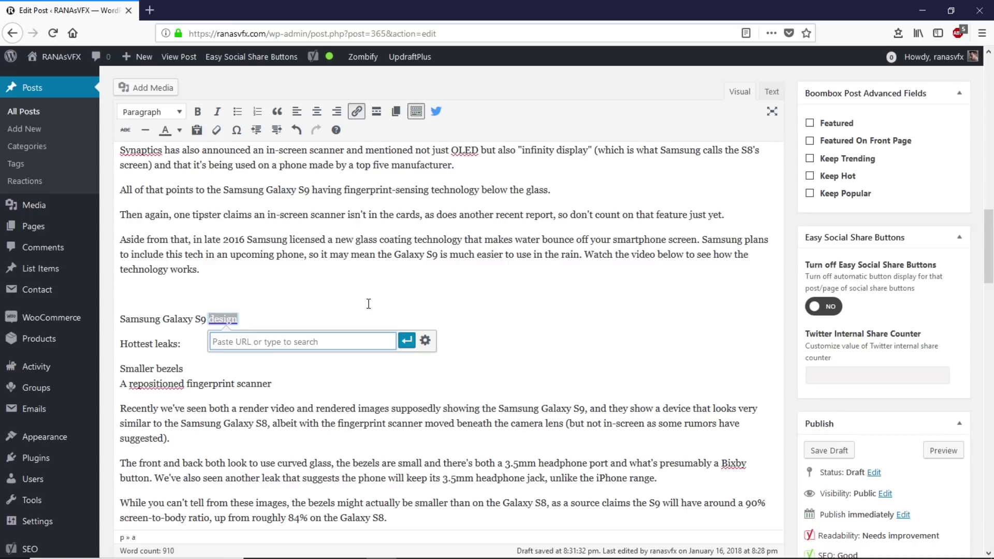
type("https://ranasvfx.com/")
left_click(408, 343)
left_click(387, 348)
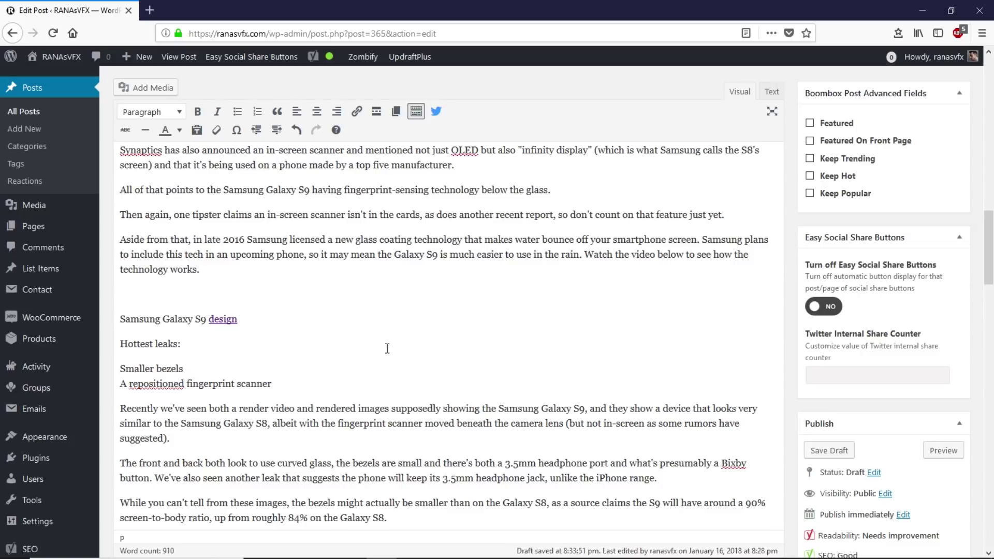
left_click(221, 319)
left_click(267, 306)
Check the Yoast SEO analysis for the remaining improvements, in particular the outbound links entry.
left_click_drag(991, 254, 991, 438)
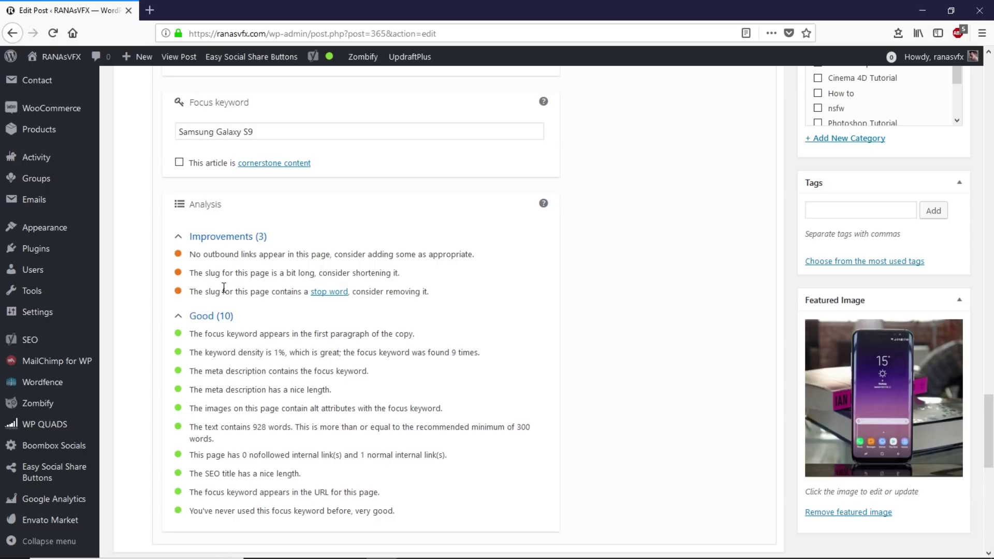
left_click_drag(189, 254, 207, 255)
left_click(295, 257)
left_click_drag(990, 398, 991, 158)
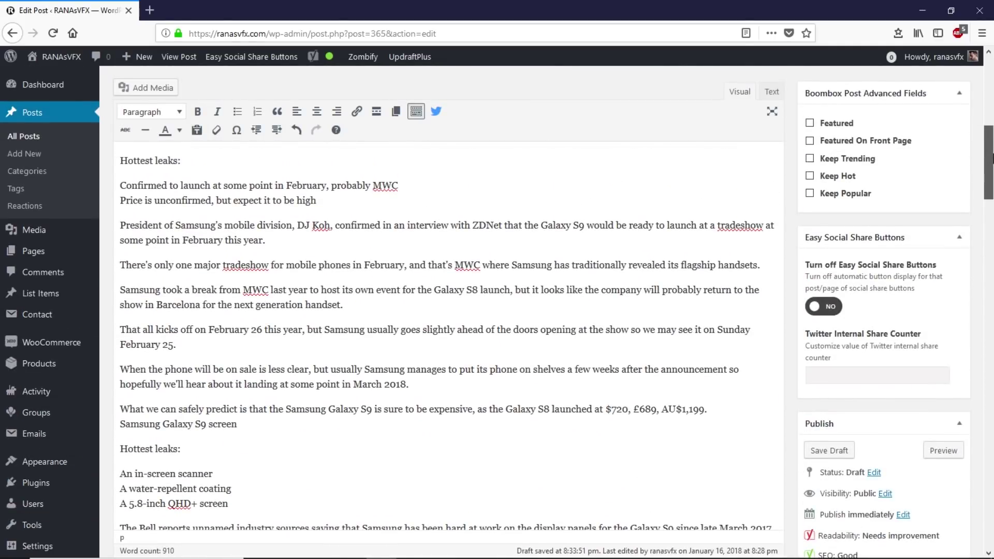
left_click_drag(991, 158, 991, 145)
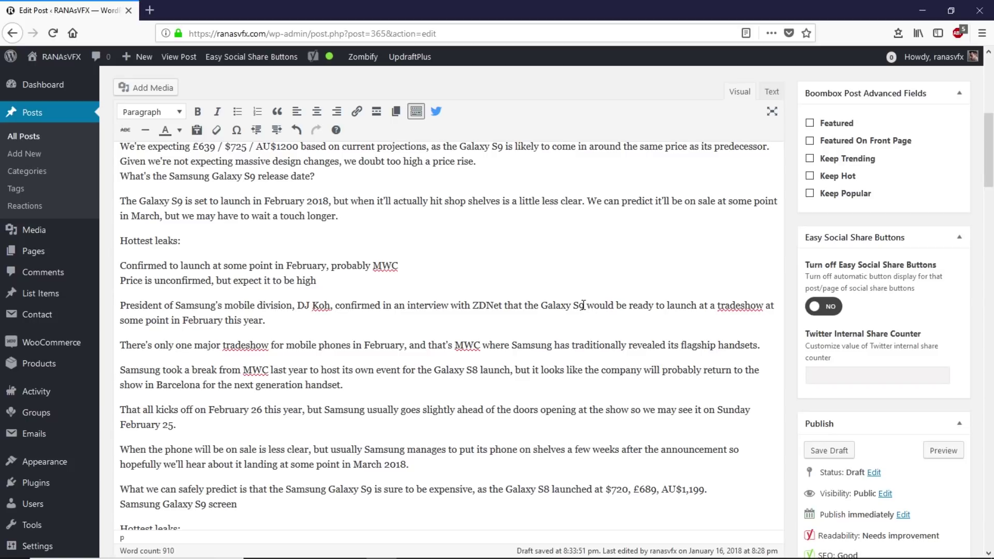
left_click_drag(586, 305, 545, 305)
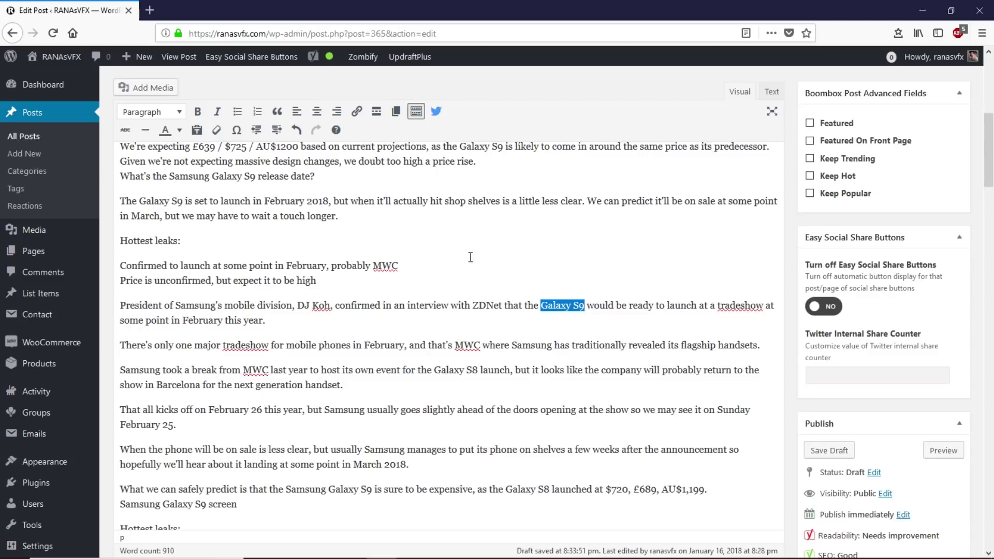
left_click(364, 122)
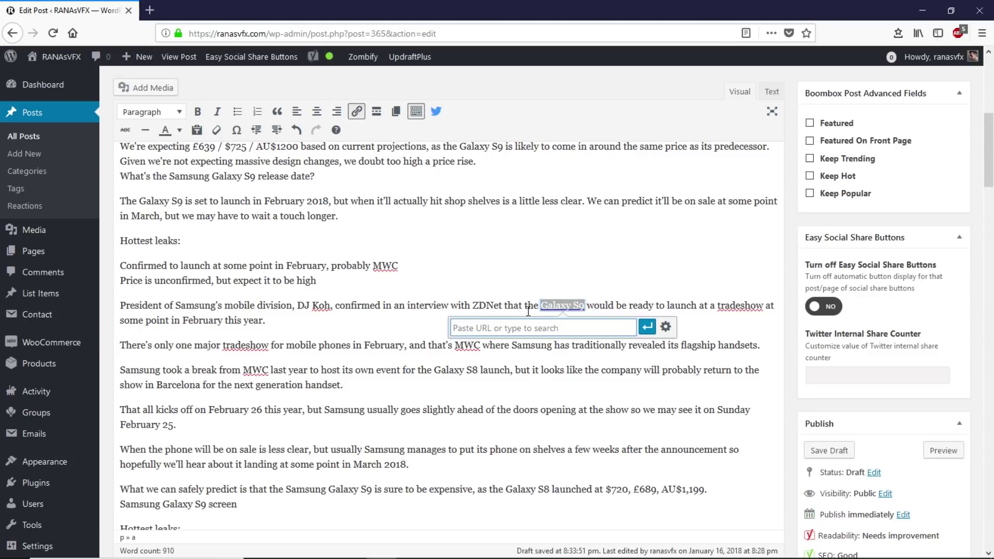
type("sam")
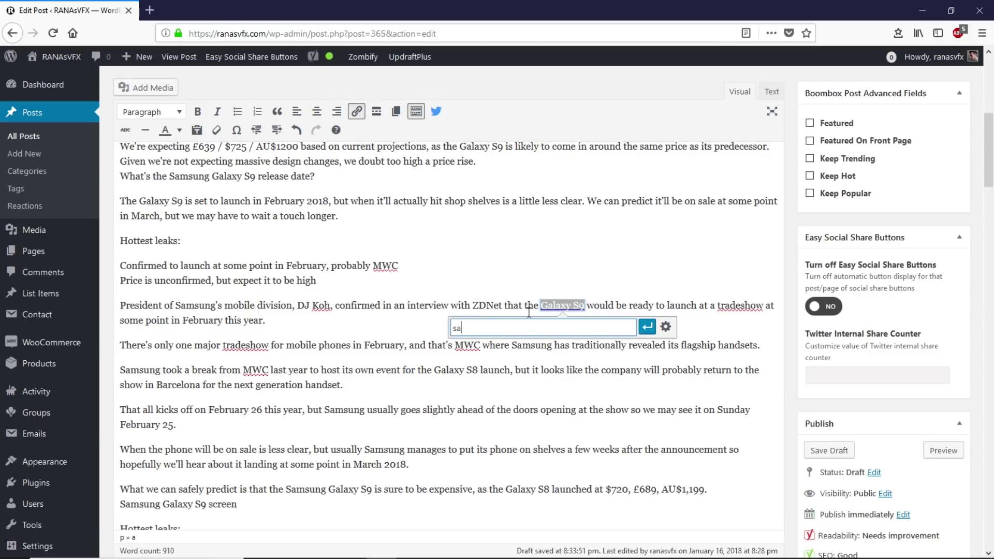
key("BackSpace")
key("BackSpace")
key("BackSpace")
type("www.samsung.com/")
left_click(647, 327)
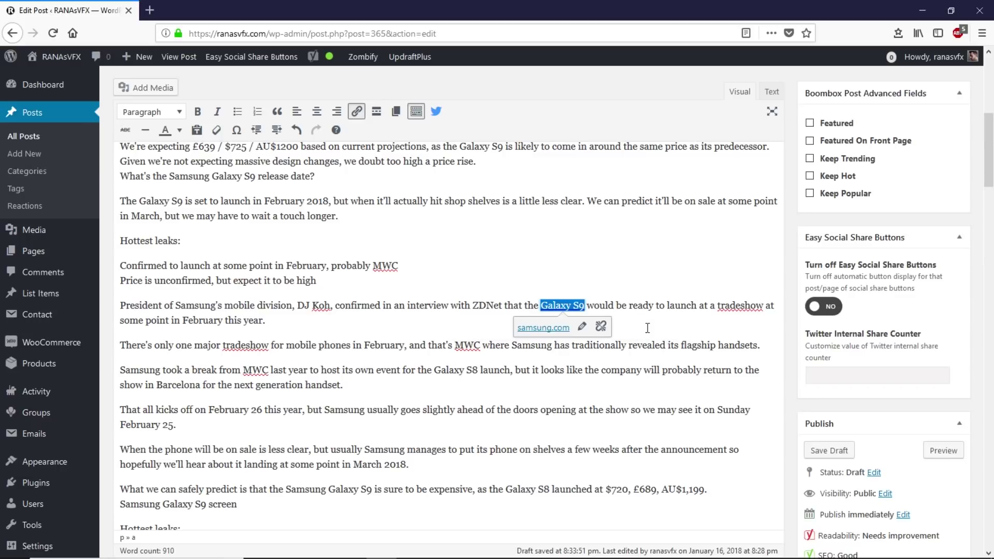
left_click(622, 369)
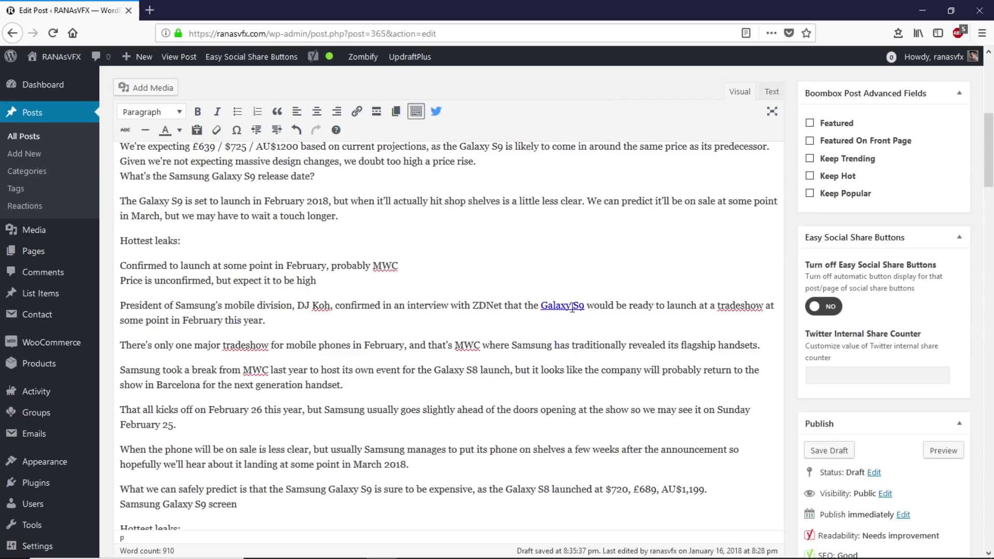
Shorten the post's slug to samsung-galaxy-s9-release-date and review the Yoast SEO analysis.
left_click_drag(992, 175, 992, 460)
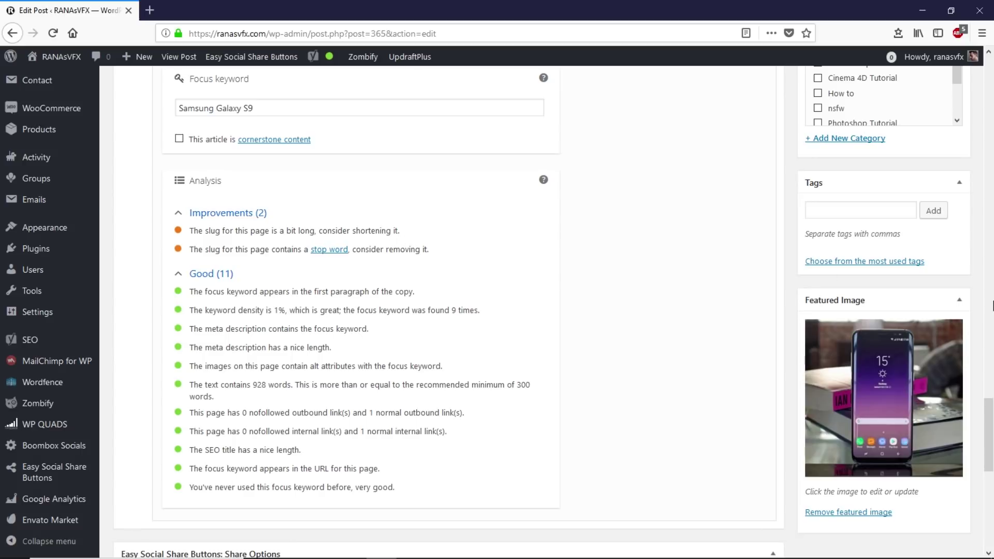
left_click_drag(991, 414, 992, 356)
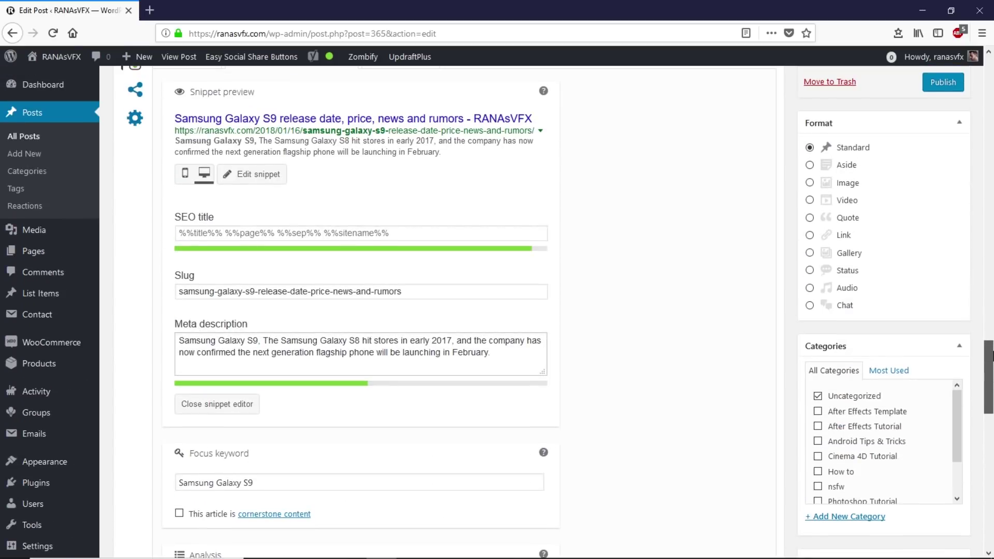
left_click(433, 288)
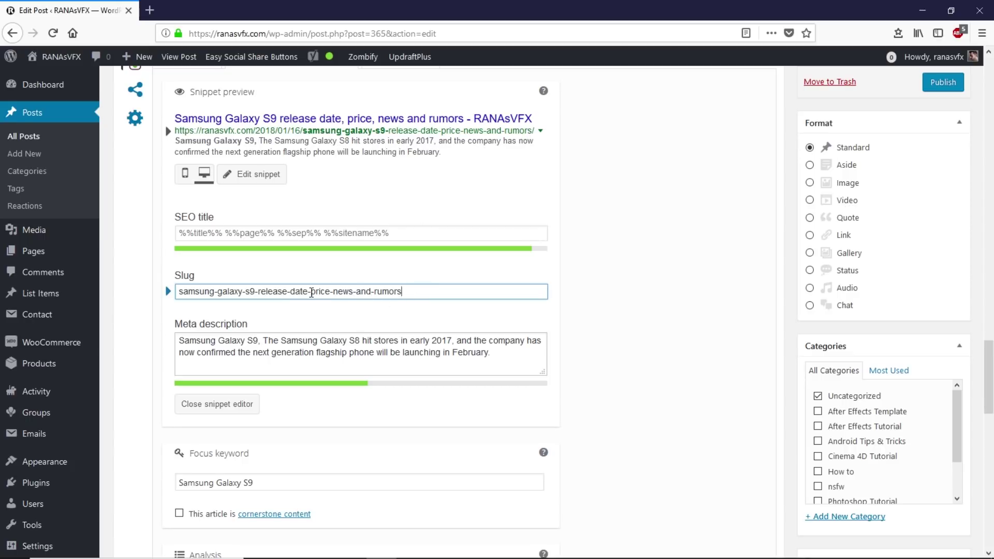
left_click_drag(311, 294, 492, 284)
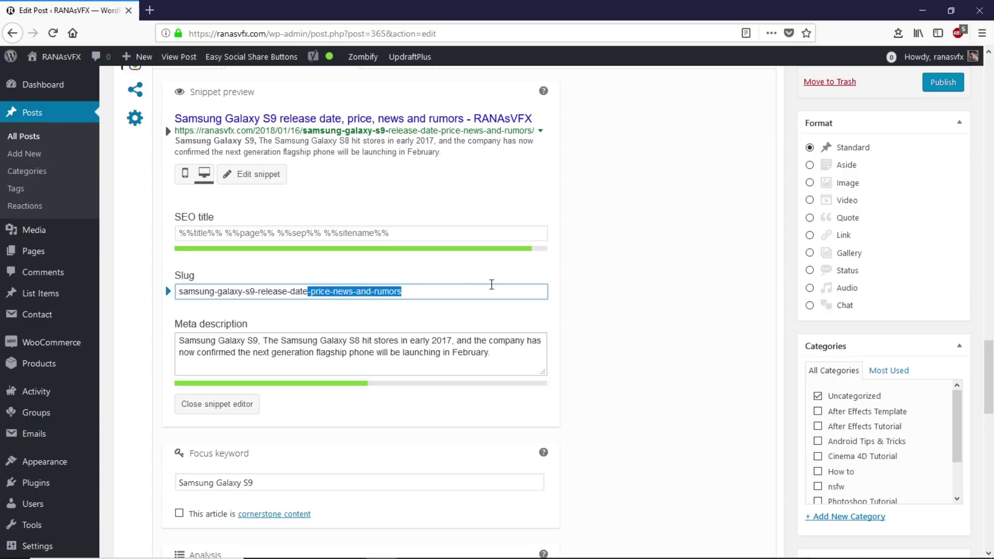
key("BackSpace")
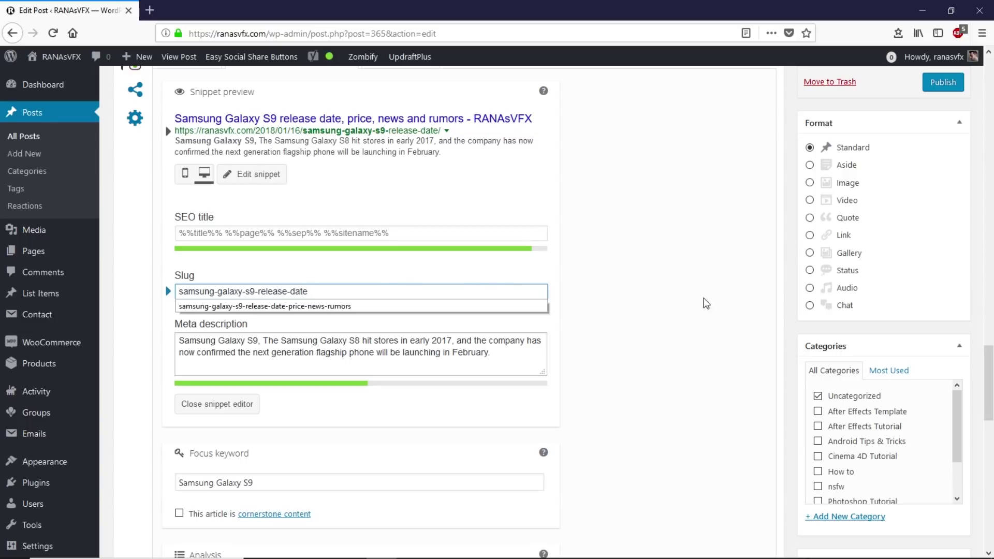
left_click(693, 296)
left_click_drag(990, 384, 992, 438)
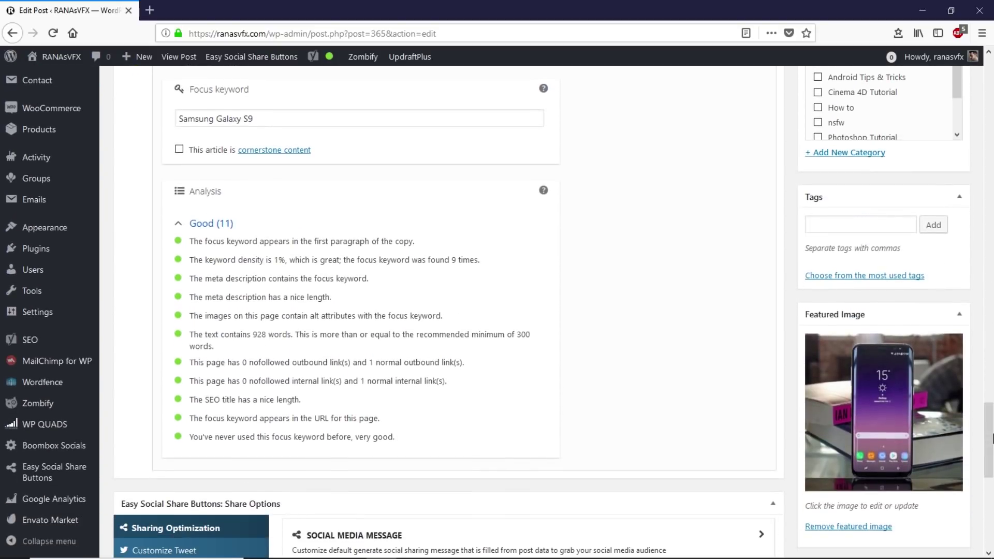
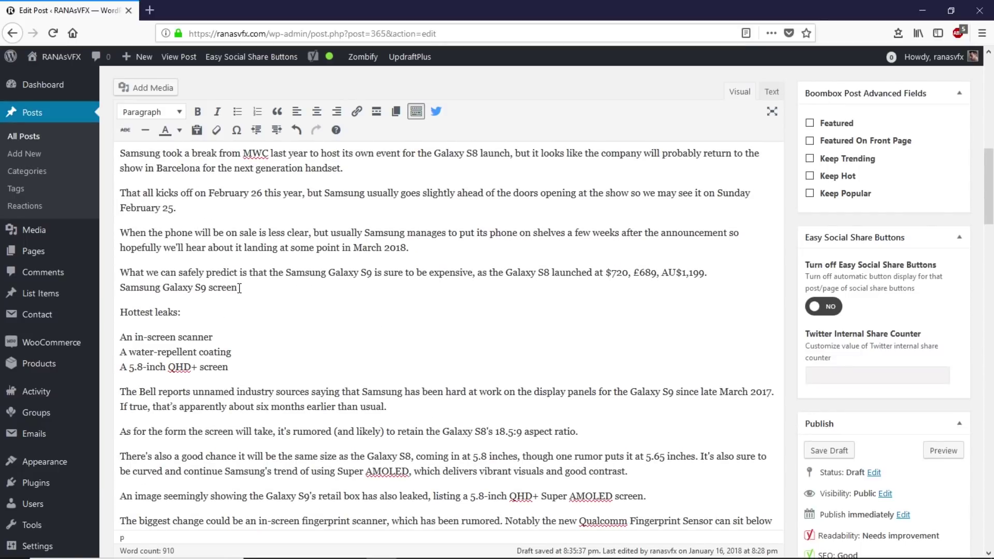
Format the "Samsung Galaxy S9 screen" line as Heading 4 and insert an empty line above it.
left_click_drag(239, 289, 120, 289)
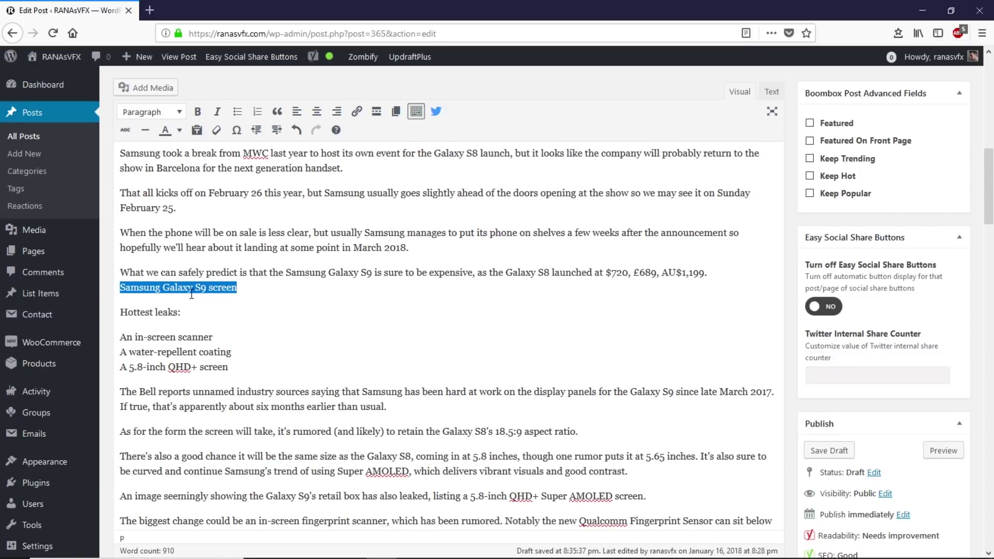
left_click(179, 113)
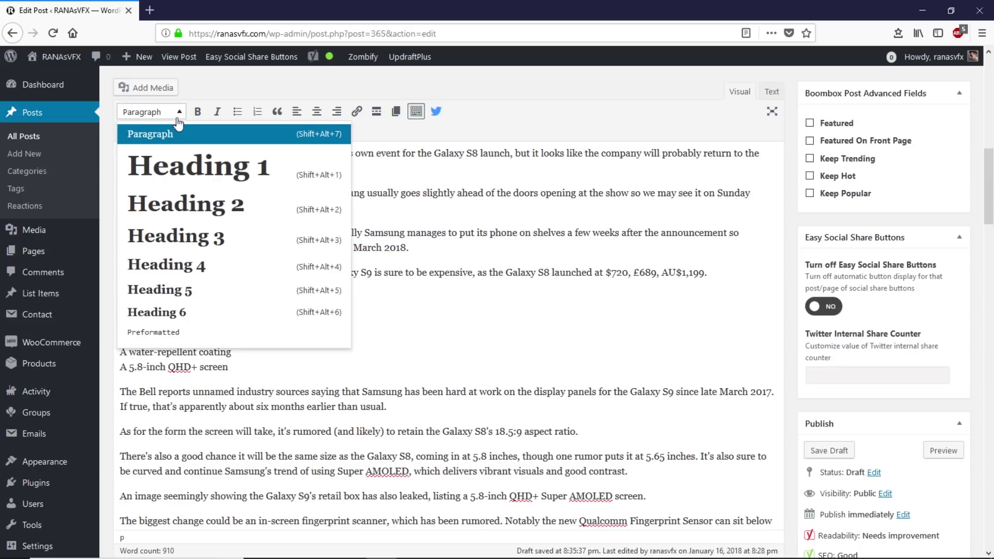
left_click(209, 275)
left_click(139, 291)
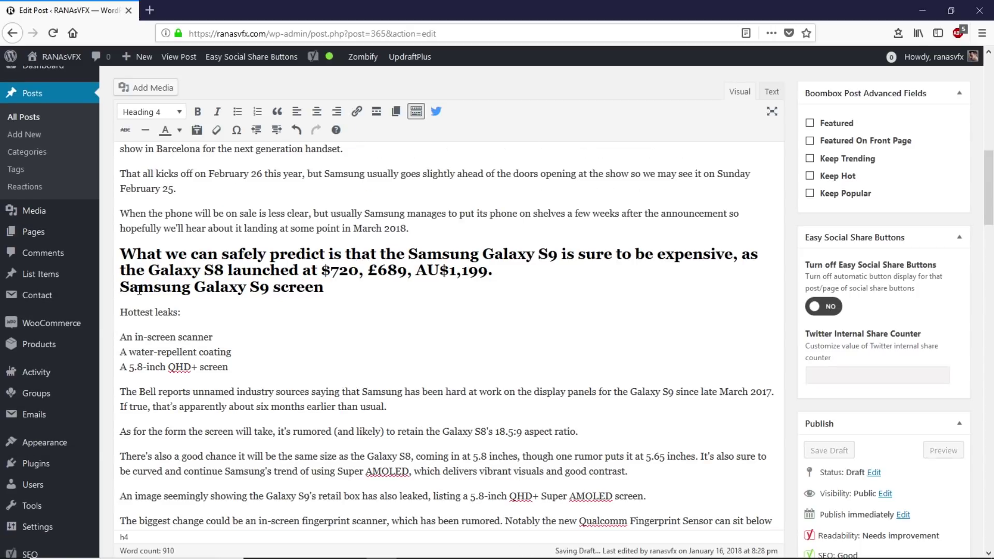
key("Return")
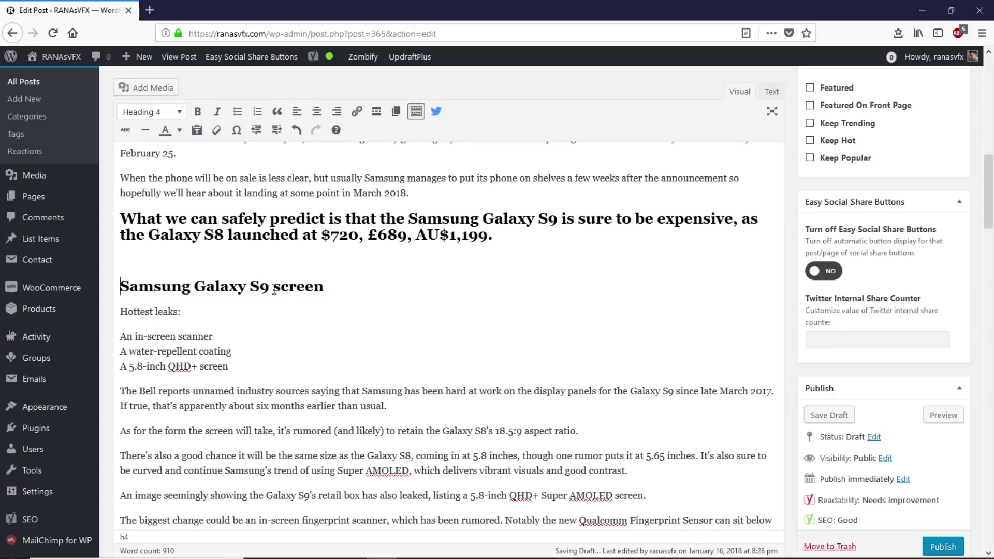
left_click_drag(270, 287, 125, 285)
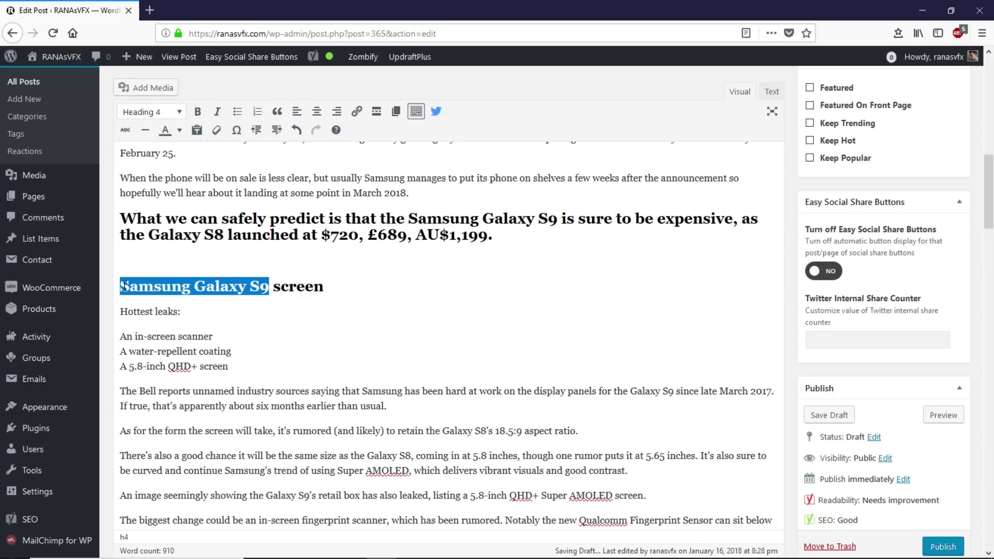
left_click(371, 308)
Check the Yoast SEO readability analysis for problems with subheadings and sentence length.
scroll(992, 281, "down", 20)
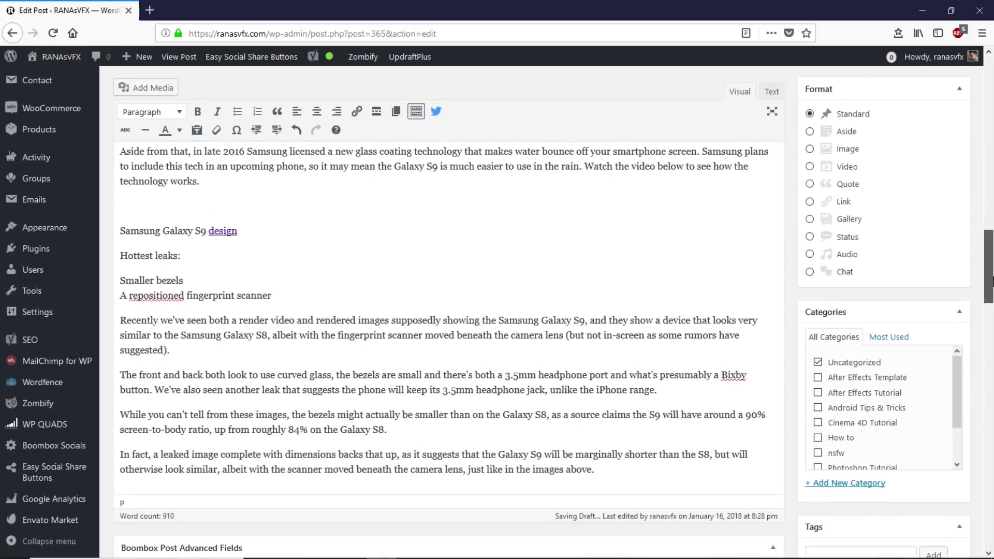
scroll(200, 206, "up", 8)
left_click(201, 208)
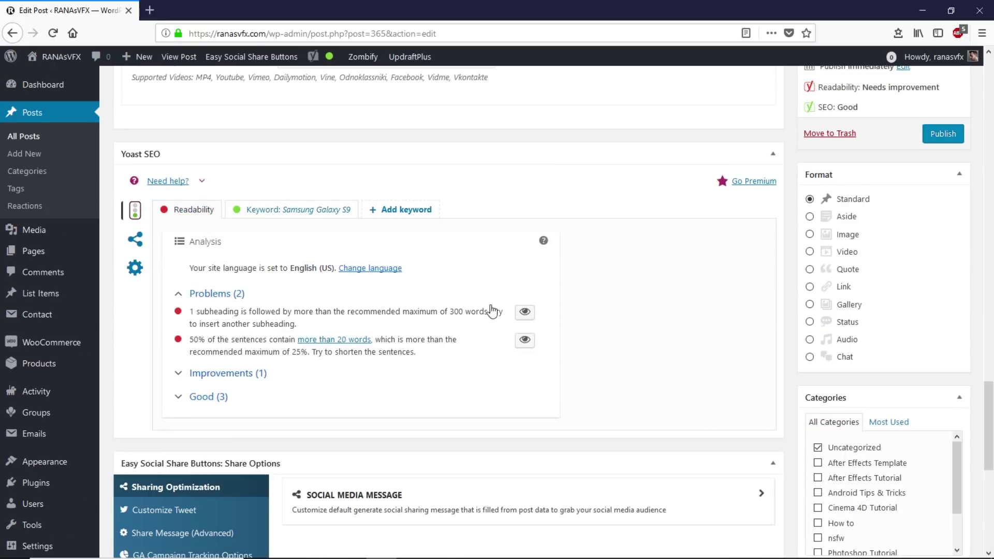
double_click(180, 374)
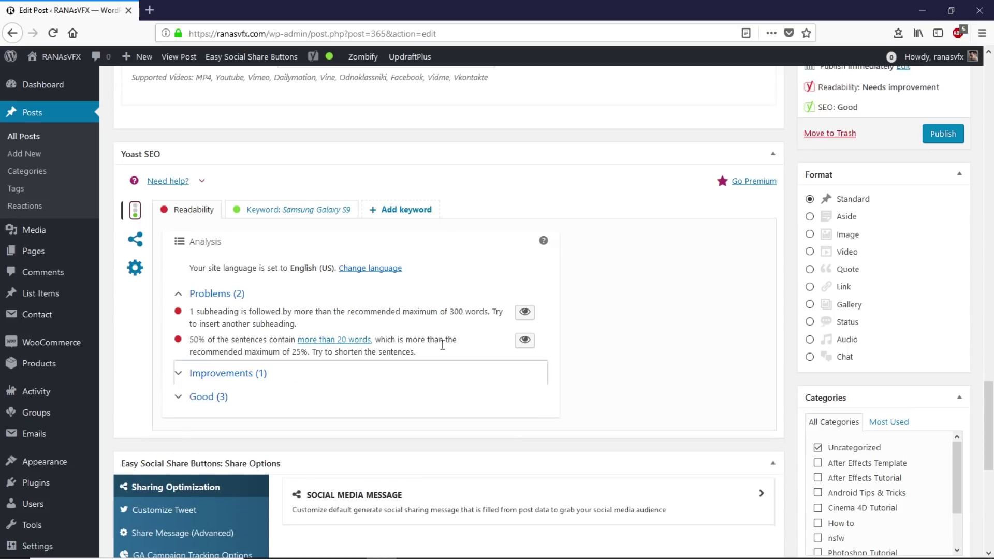
Copy "Samsung Galaxy S9" from the screen heading and format the "Samsung Galaxy S9 design" line as Heading 4.
left_click_drag(989, 425, 992, 212)
scroll(382, 377, "down", 2)
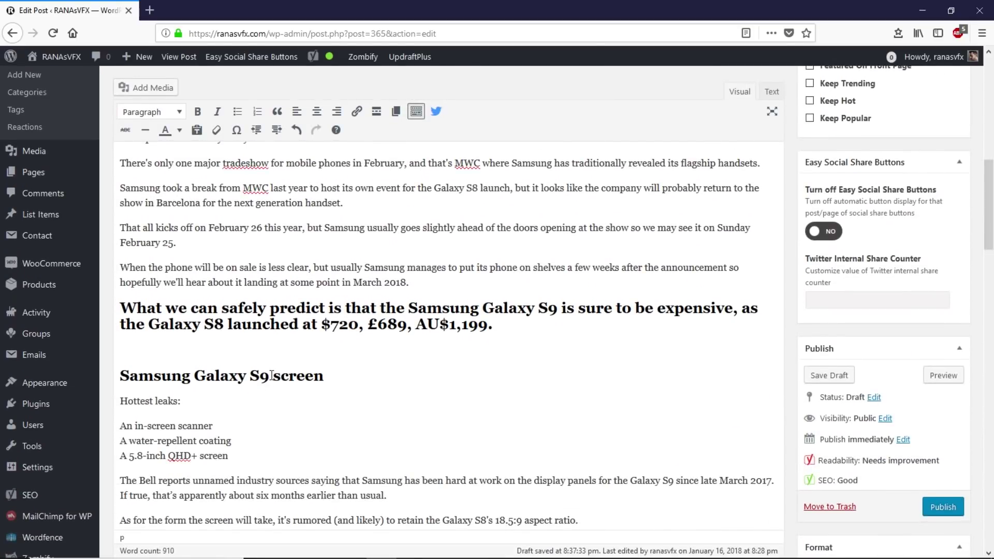
left_click_drag(272, 375, 120, 376)
key("ctrl+c")
scroll(444, 381, "down", 5)
left_click_drag(238, 413, 120, 412)
left_click(150, 112)
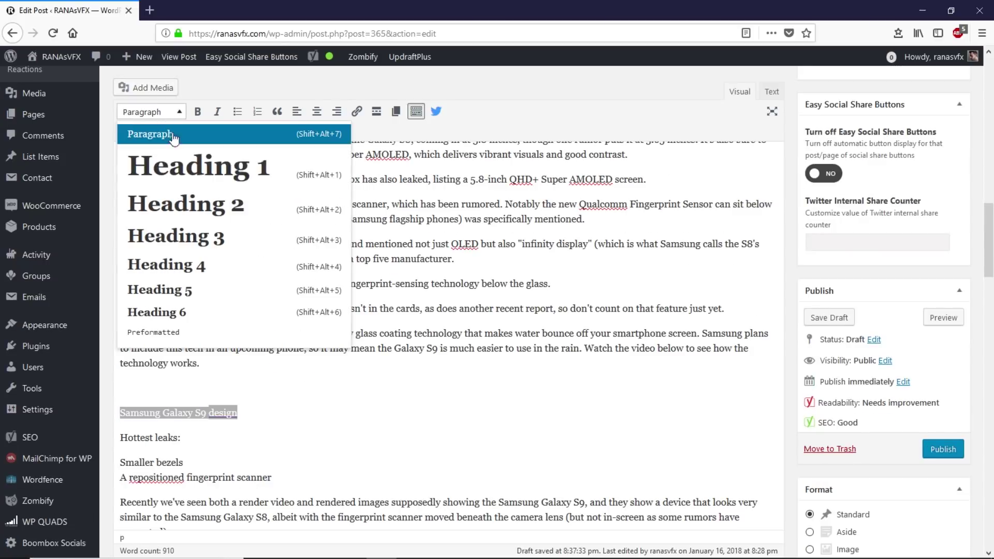
left_click(192, 265)
left_click(429, 417)
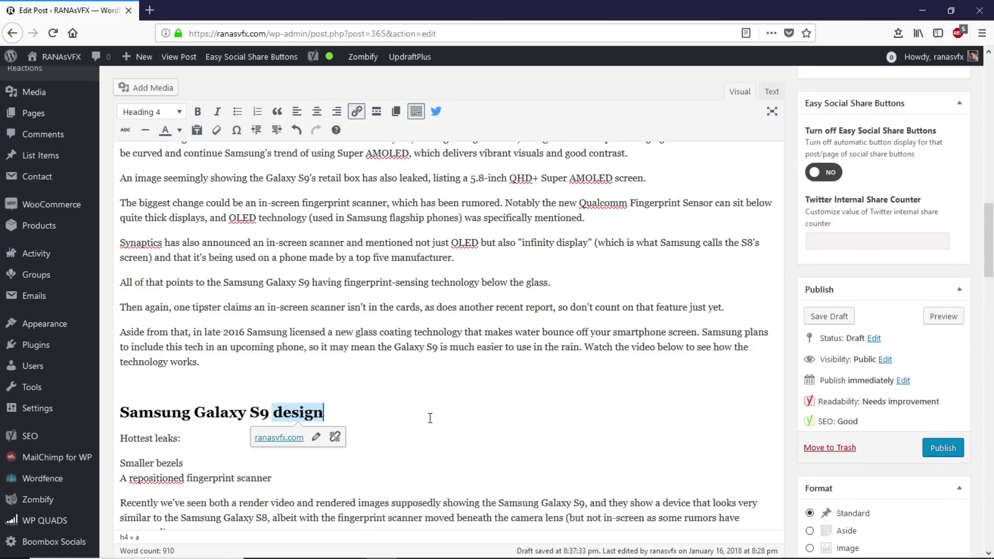
key("Down")
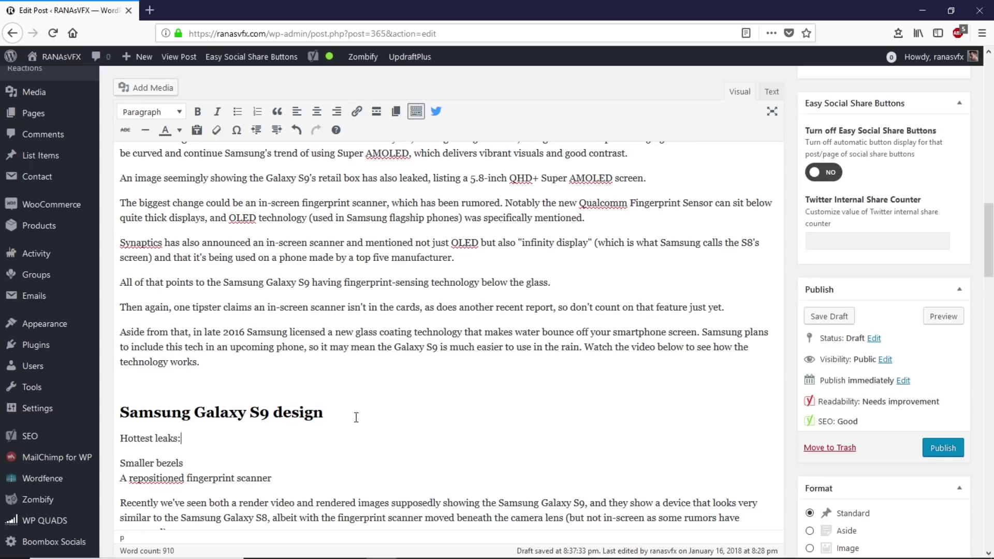
Assign the post to the Android Tips & Tricks category and remove it from Uncategorized.
mouse_move(988, 263)
left_mouse_down()
mouse_move(989, 427)
mouse_move(988, 196)
mouse_move(989, 289)
mouse_move(989, 261)
left_mouse_up()
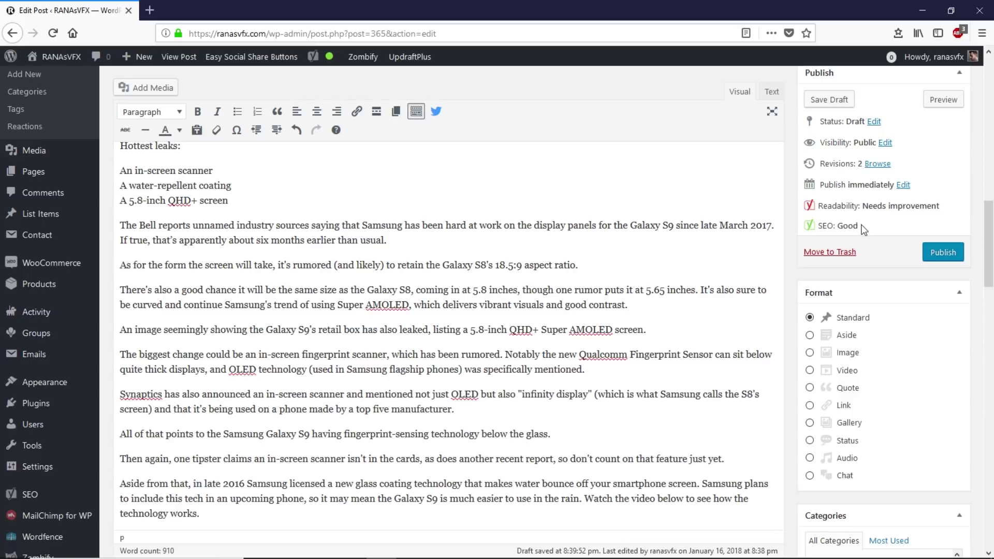
left_click_drag(863, 229, 837, 227)
left_click(992, 287)
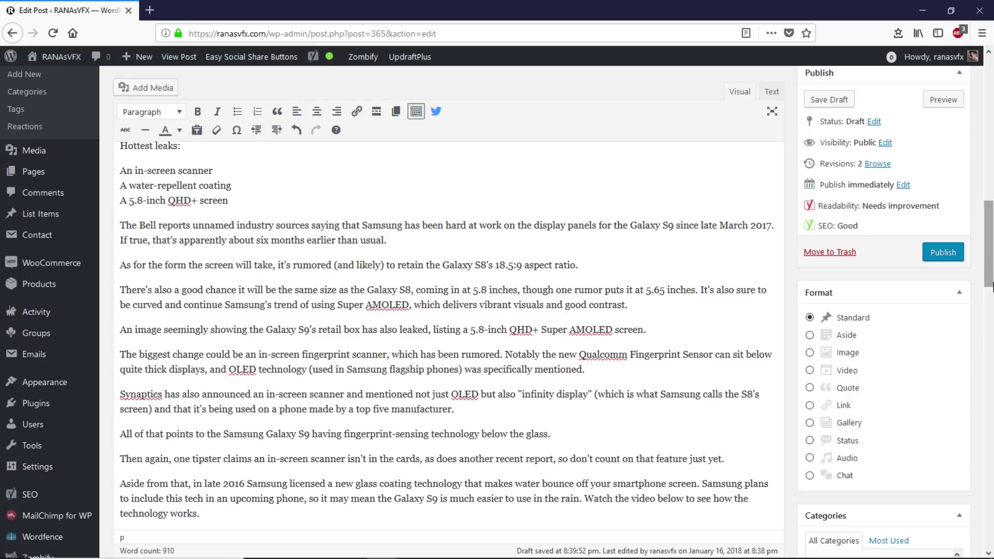
left_click_drag(992, 286, 990, 323)
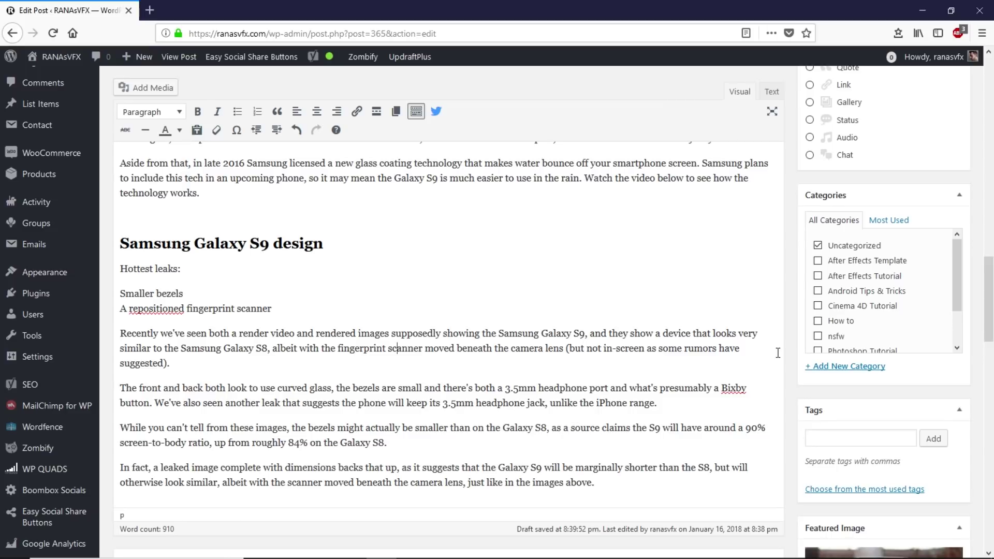
left_click(818, 291)
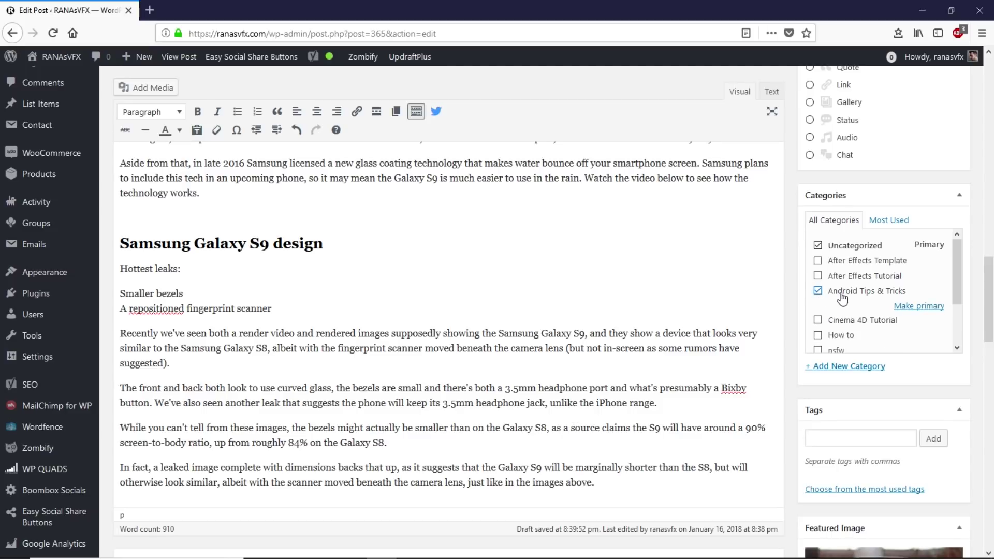
left_click(818, 245)
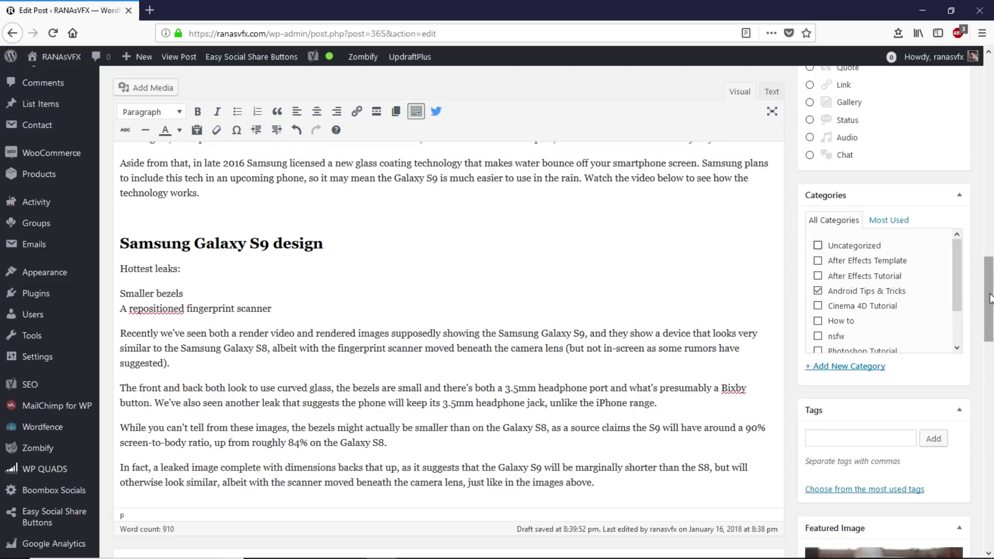
Add the tags "Samsung Galaxy S9" and "android upcoming phones" to the post.
left_click_drag(990, 298, 990, 336)
left_click(832, 223)
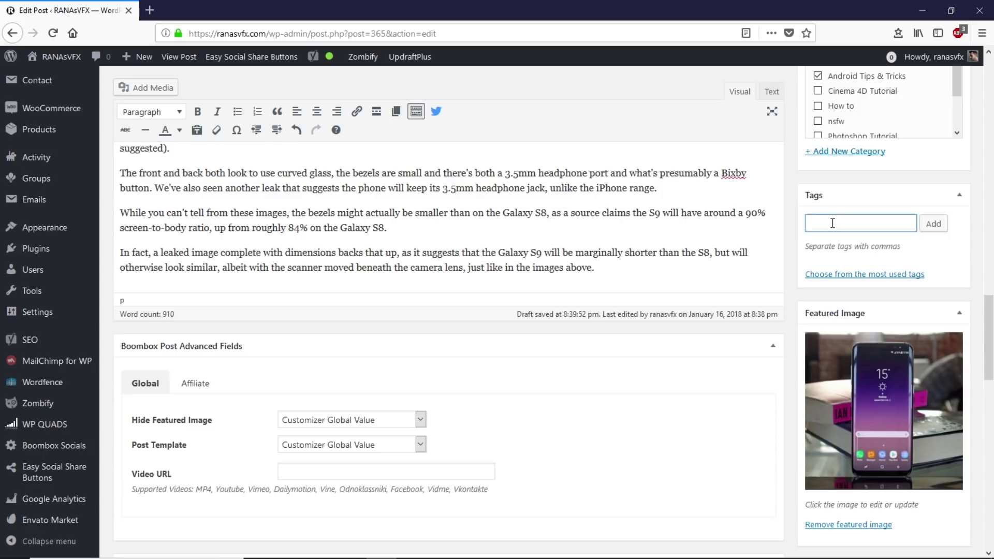
key("ctrl+v")
key("Return")
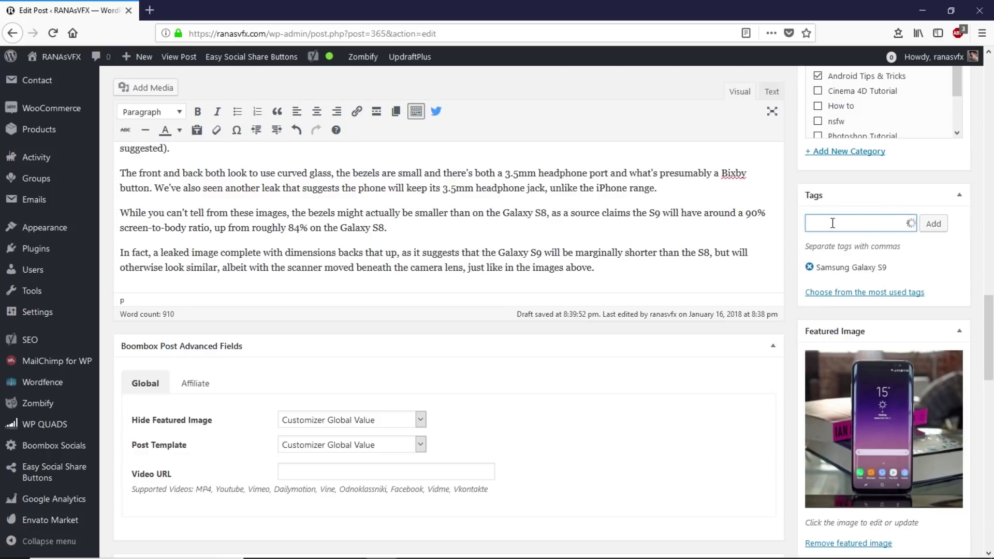
type("android up")
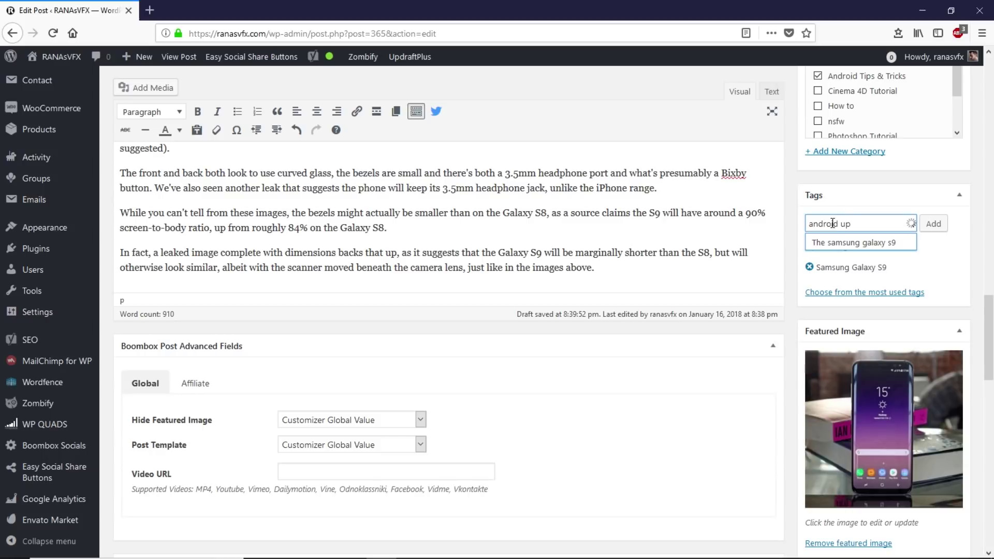
type("coming phones")
key("Return")
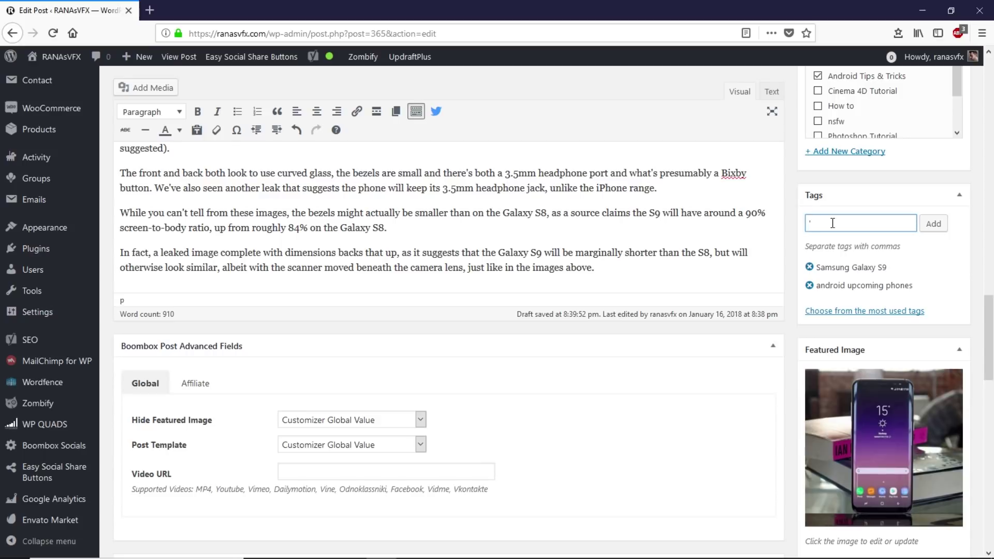
Add the tags "new adnroid 2018" and "top 5 samsung phones" to the post.
type("new android 2018")
key("Return")
type("top")
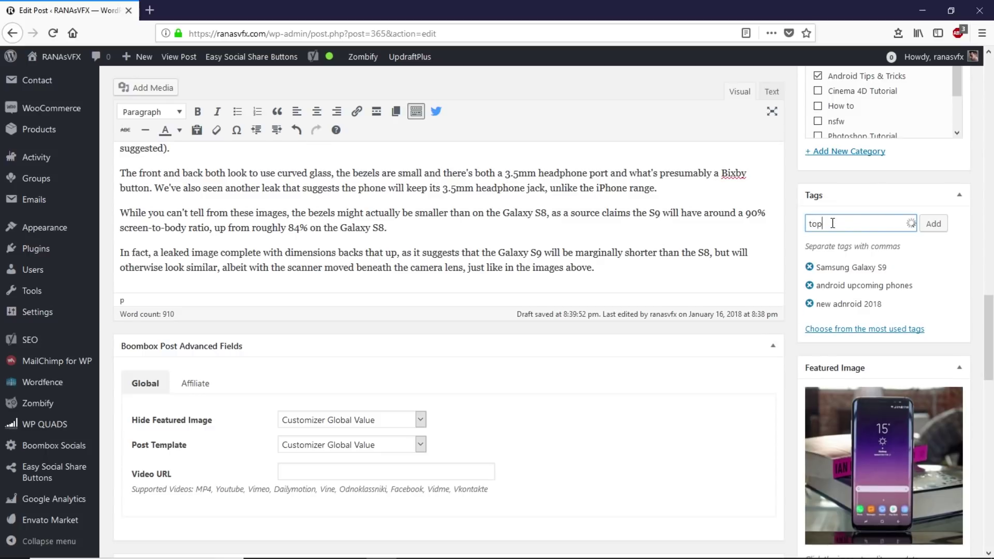
type(" 5 samsung phones")
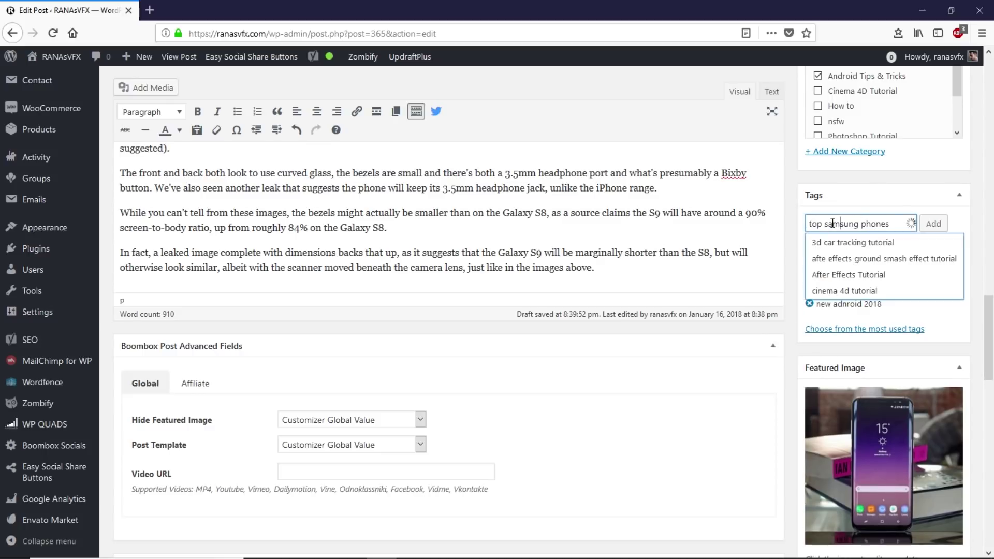
left_click(824, 223)
type("5")
key("Return")
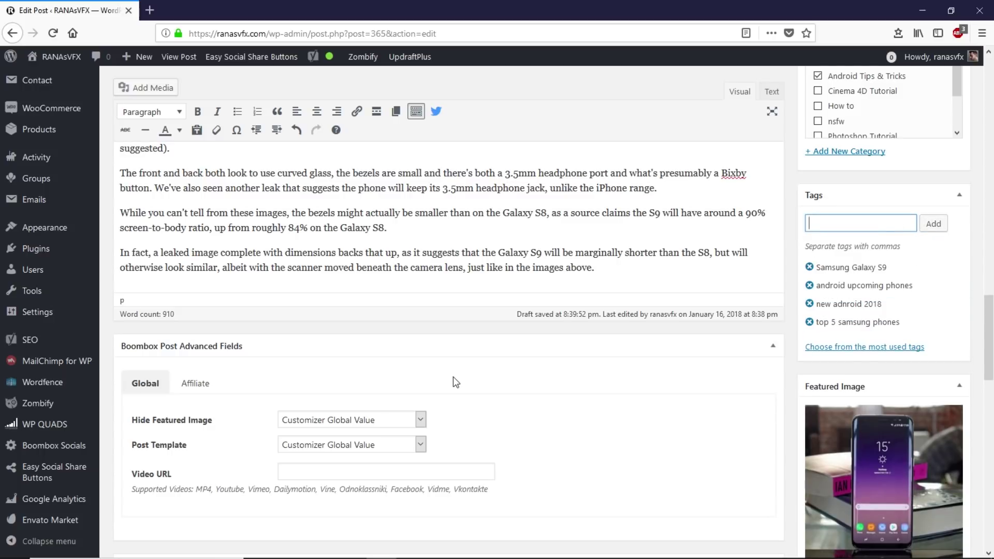
Review the post from beginning to end, including its title, body text, subheadings, category and tags.
left_click_drag(981, 329, 991, 62)
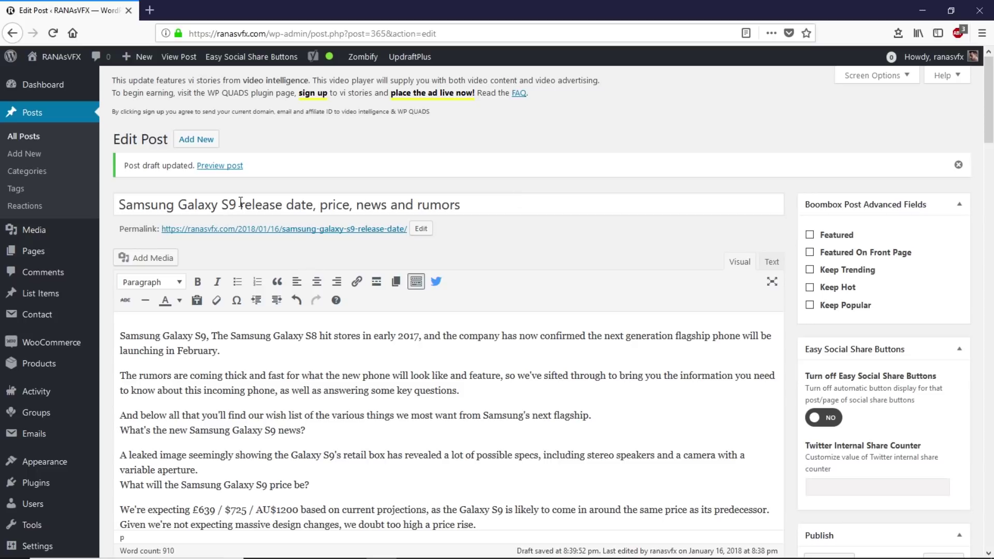
left_click_drag(238, 204, 115, 208)
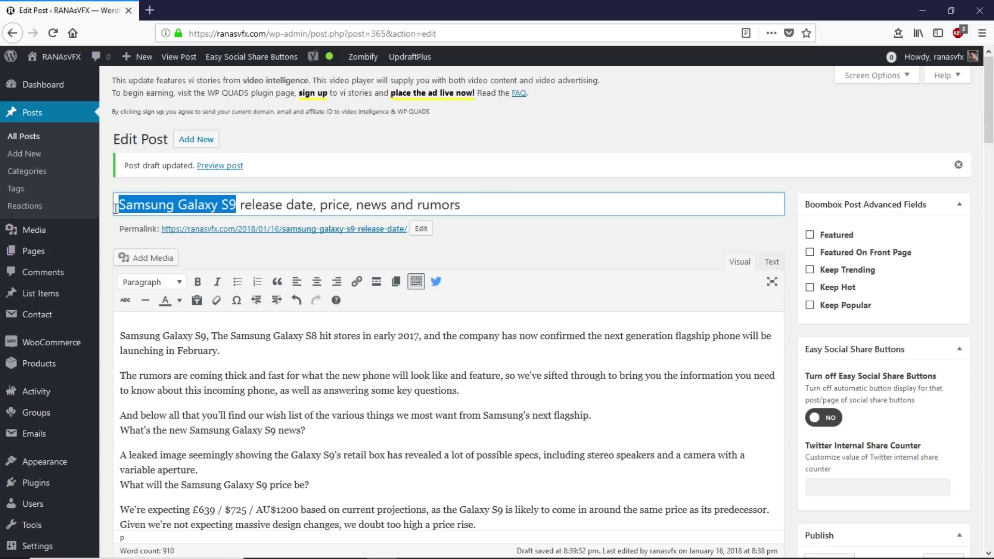
left_click(177, 202)
scroll(511, 223, "down", 3)
scroll(523, 337, "up", 1)
left_click(476, 345)
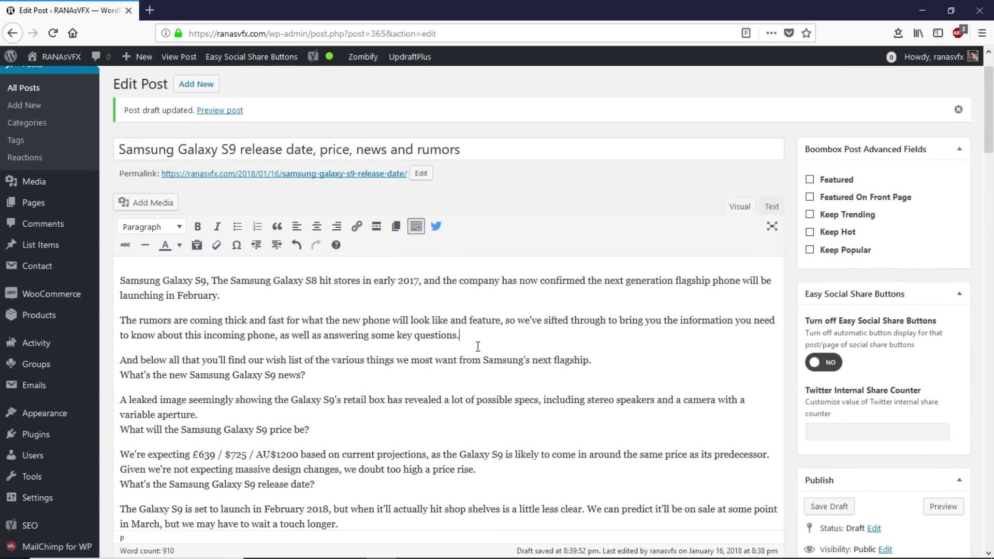
left_click_drag(990, 143, 992, 180)
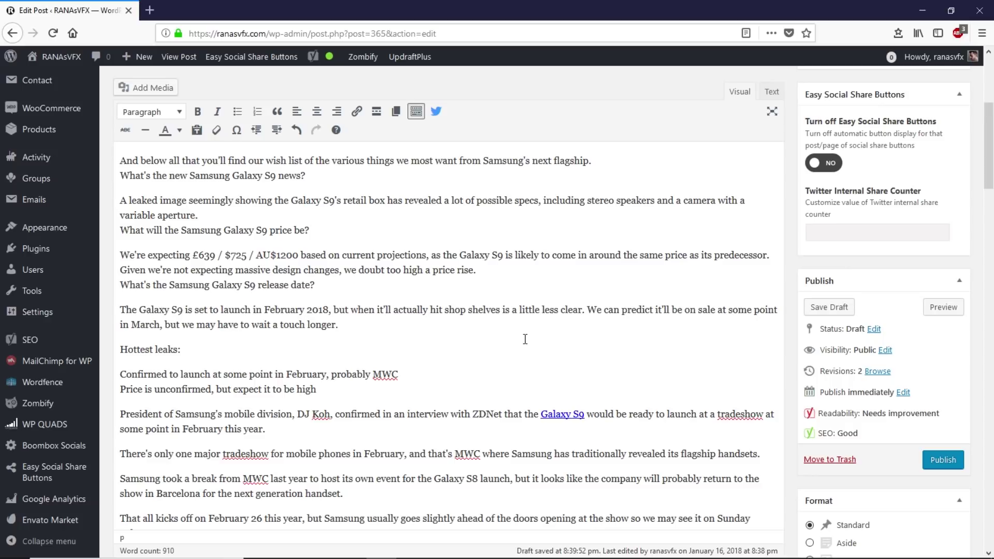
left_click(428, 393)
left_click_drag(990, 161, 991, 192)
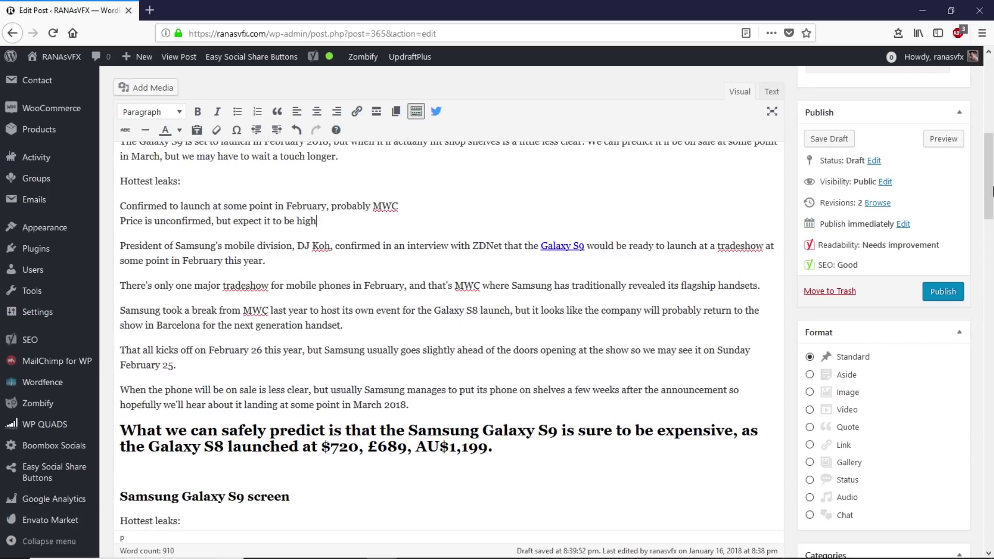
left_click_drag(992, 192, 991, 298)
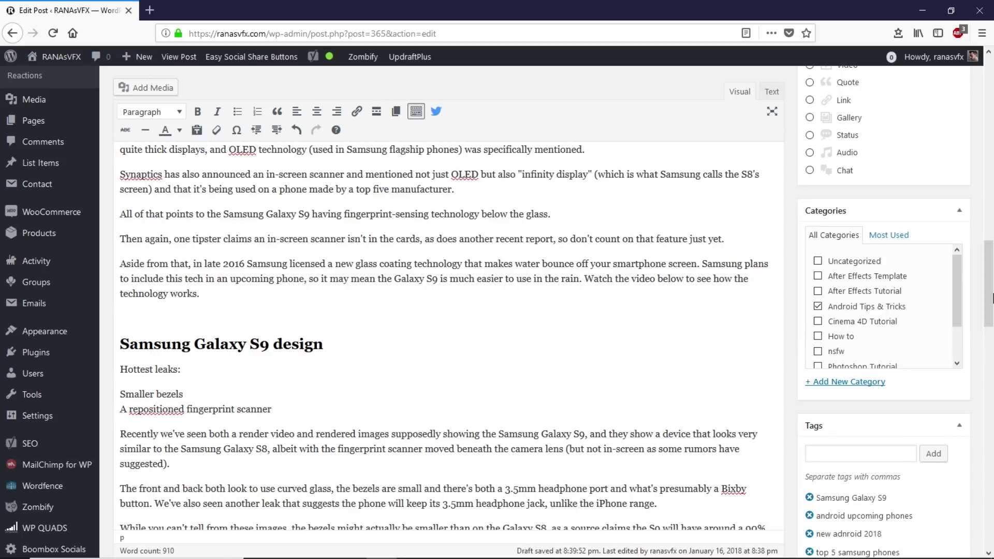
left_click_drag(991, 298, 991, 336)
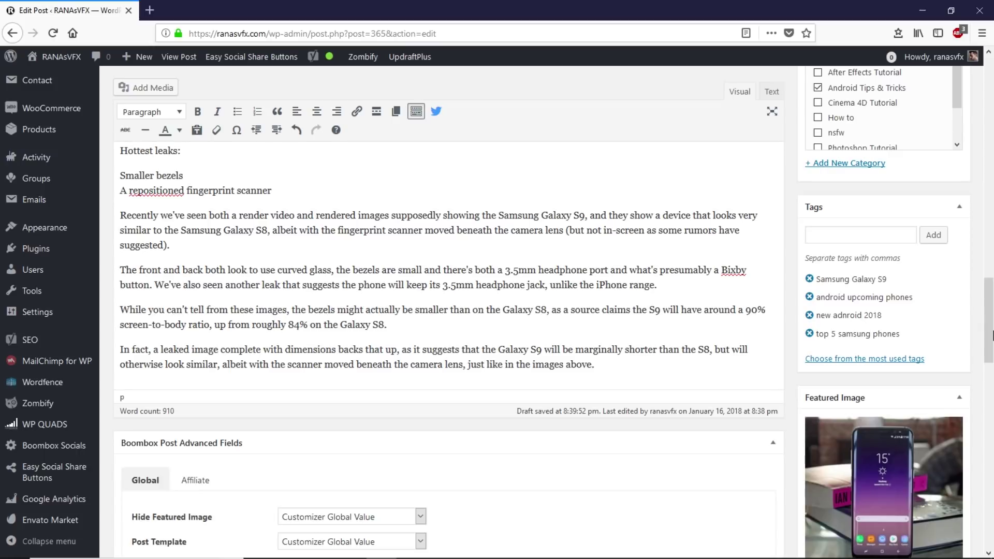
Examine the post's focus keyword and its keyword analysis in Yoast SEO.
left_click_drag(991, 335, 991, 426)
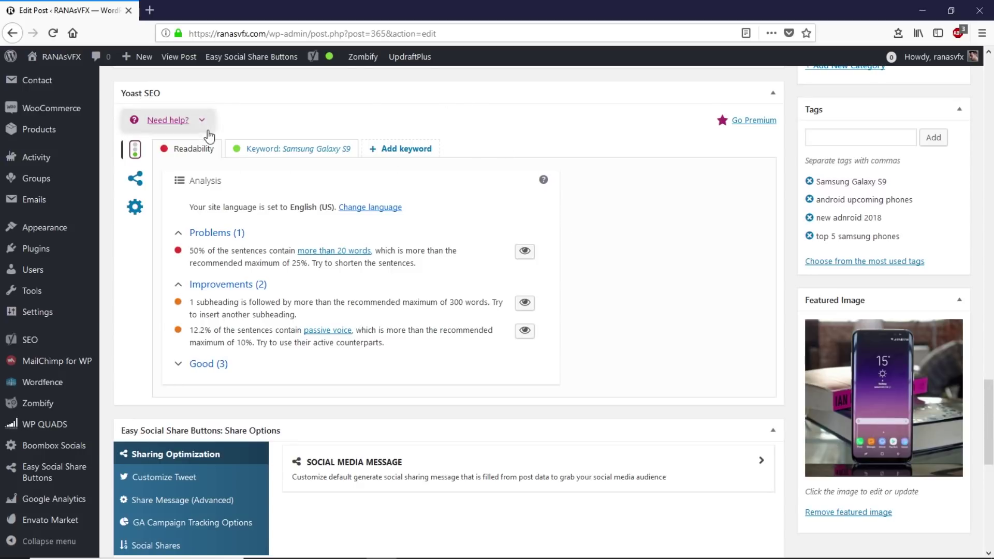
left_click(290, 149)
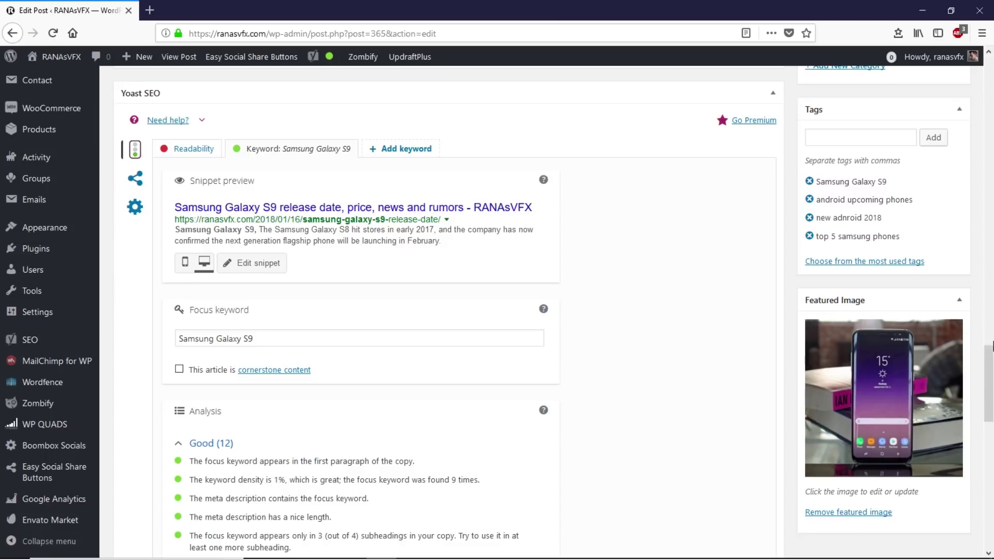
left_click_drag(992, 346, 992, 391)
left_click_drag(259, 179, 172, 180)
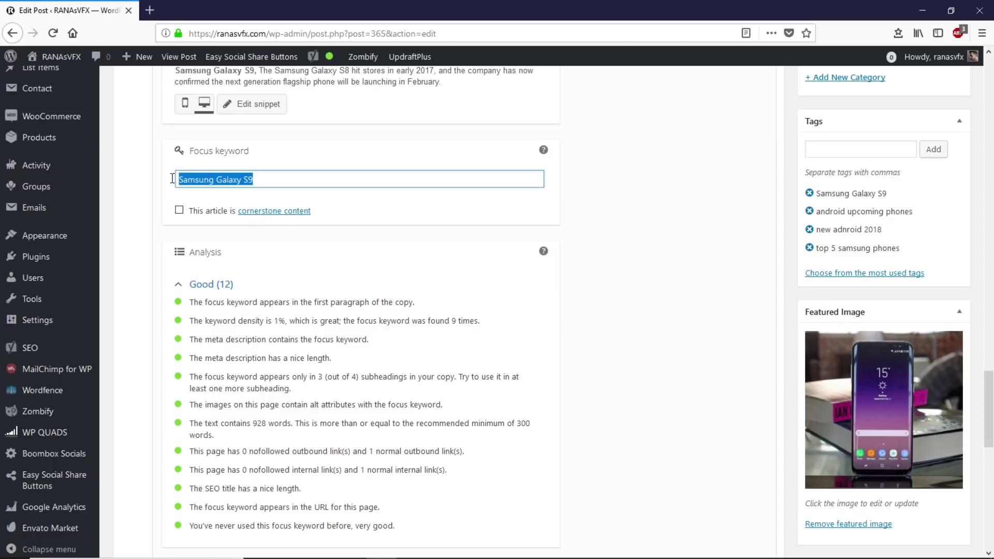
left_click(225, 180)
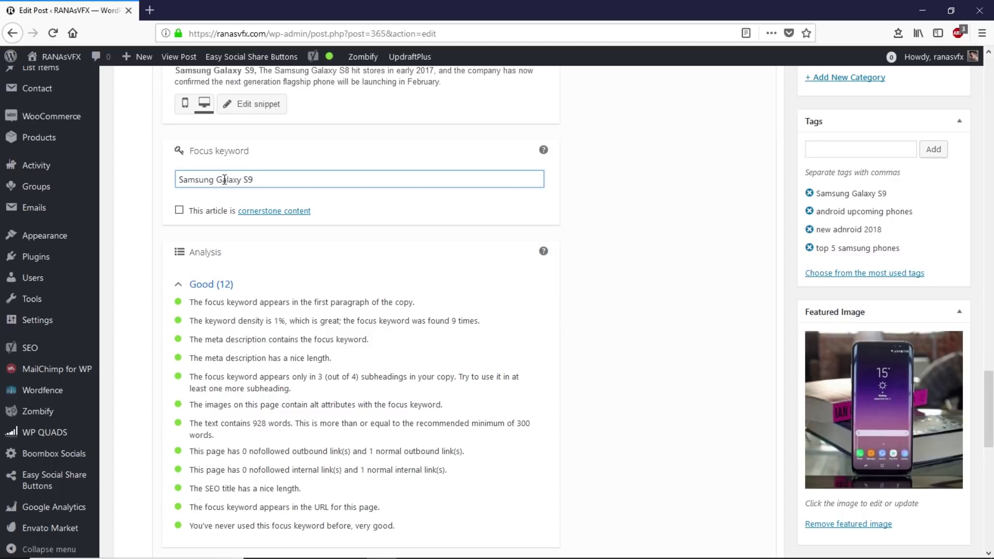
Set the Yoast snippet's SEO title to the copied post title "Samsung Galaxy S9 release date, price, news and rumors" and recheck the keyword analysis.
left_click(242, 117)
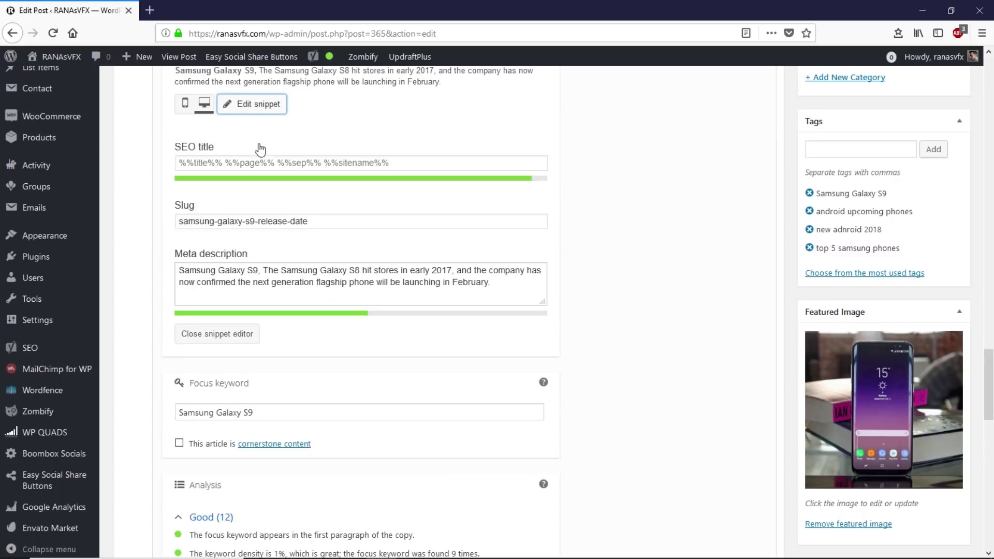
left_click(277, 286)
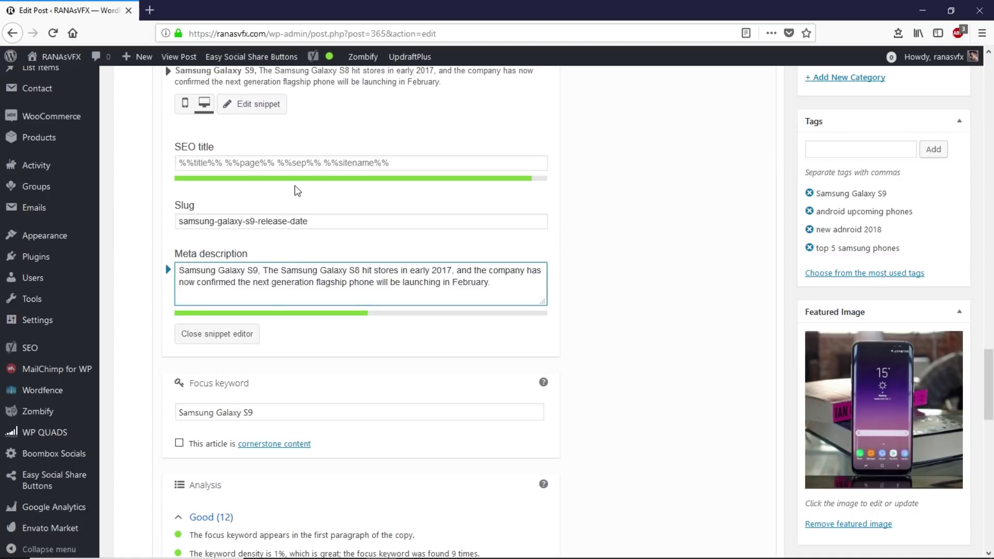
left_click(308, 164)
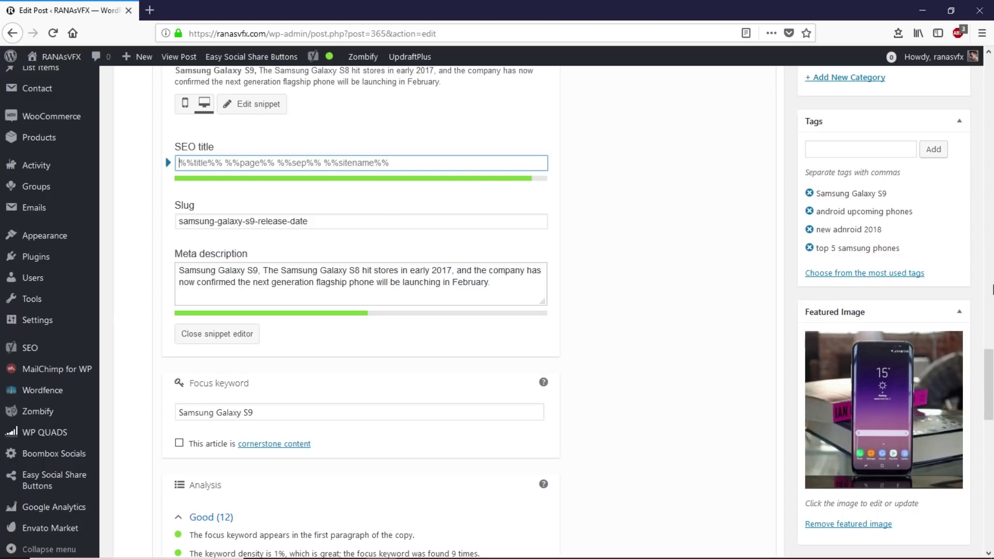
left_click_drag(989, 402, 992, 103)
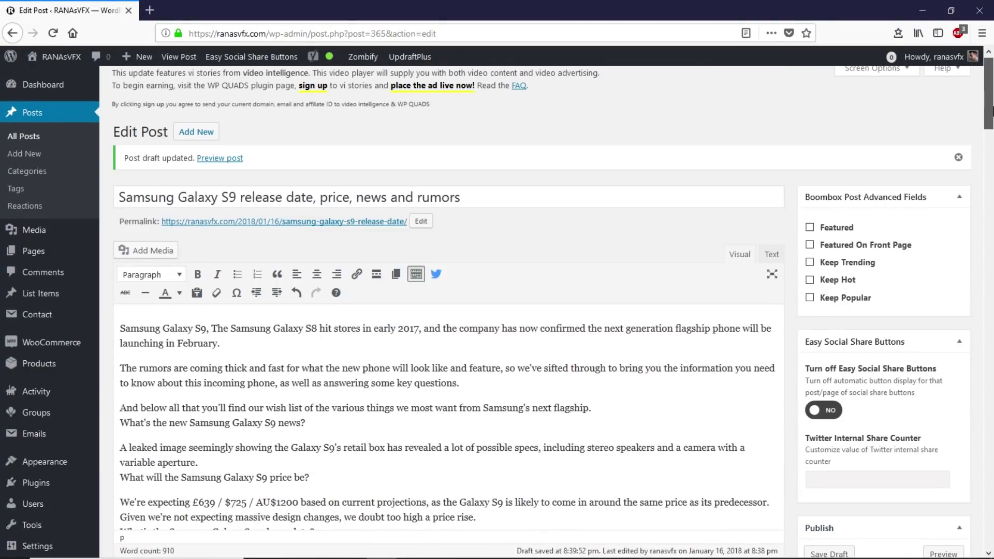
left_click_drag(474, 201, 23, 212)
key("ctrl+c")
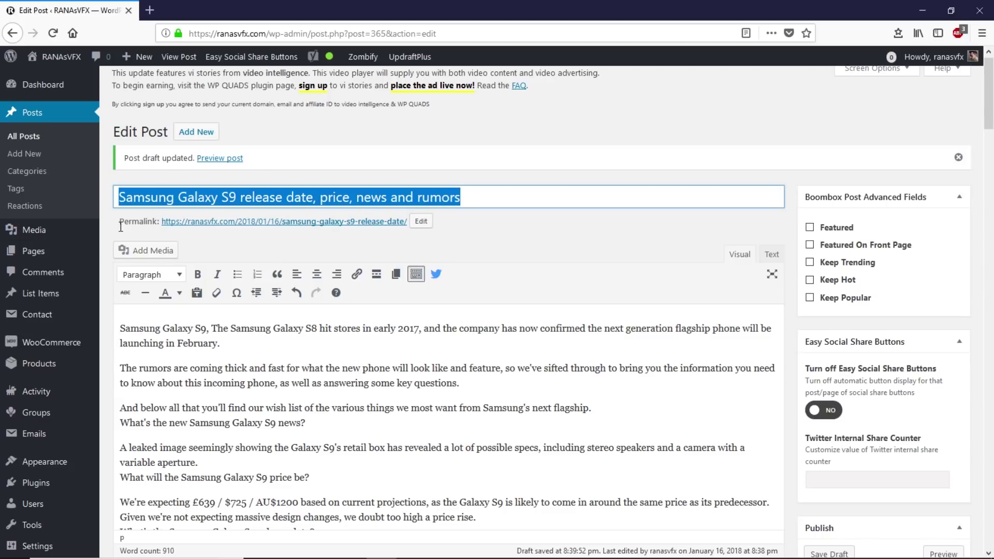
left_click_drag(991, 117, 992, 385)
left_click(395, 319)
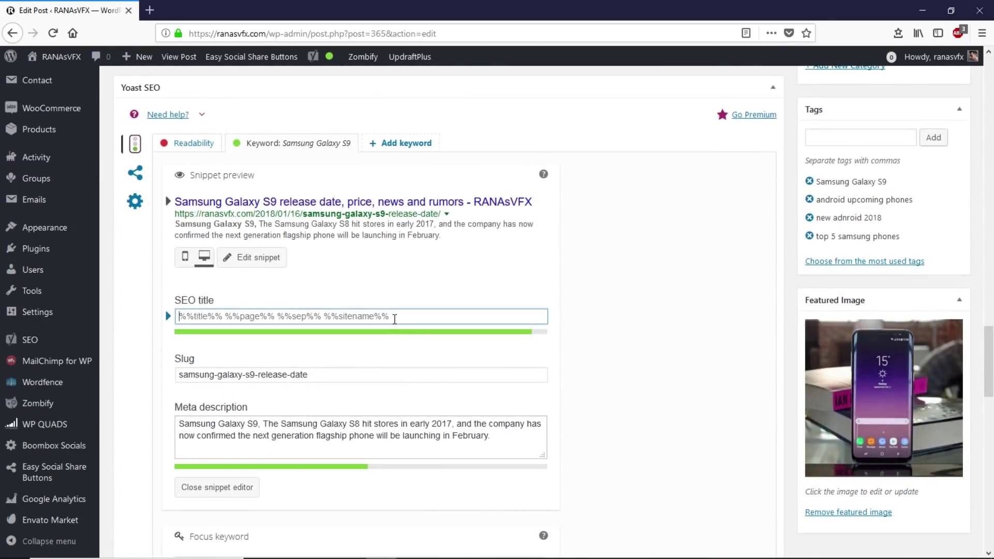
key("ctrl+v")
left_click(564, 317)
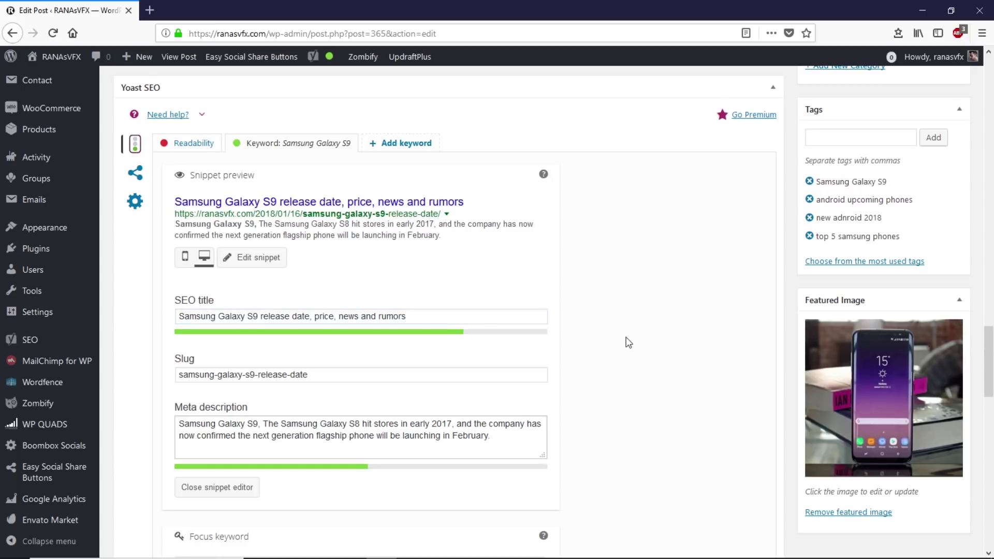
left_click_drag(991, 352, 993, 422)
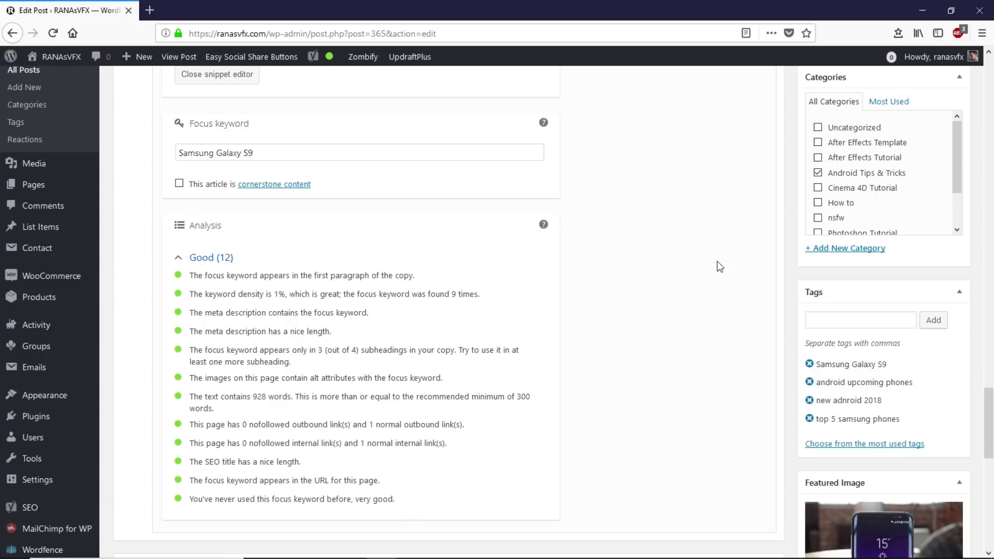
left_click_drag(991, 413, 992, 165)
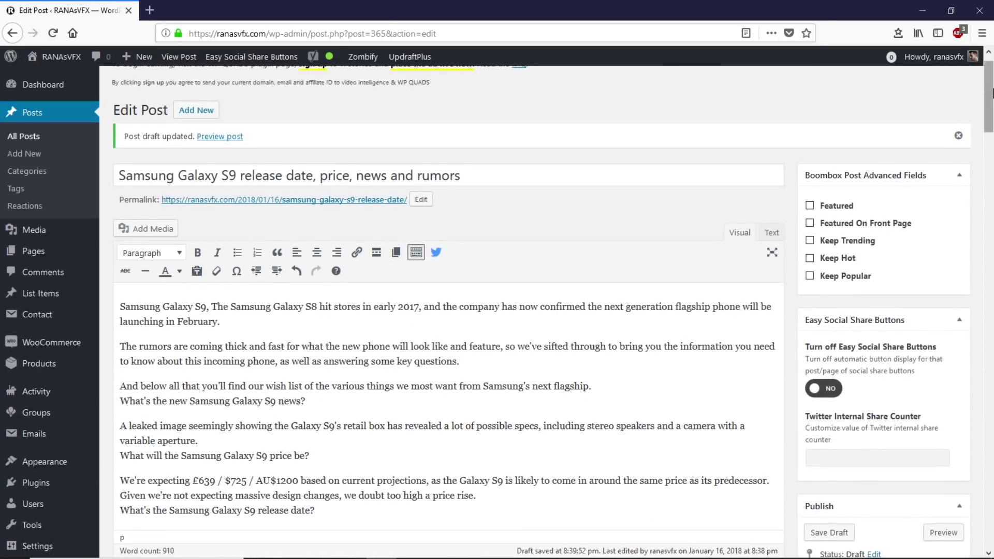